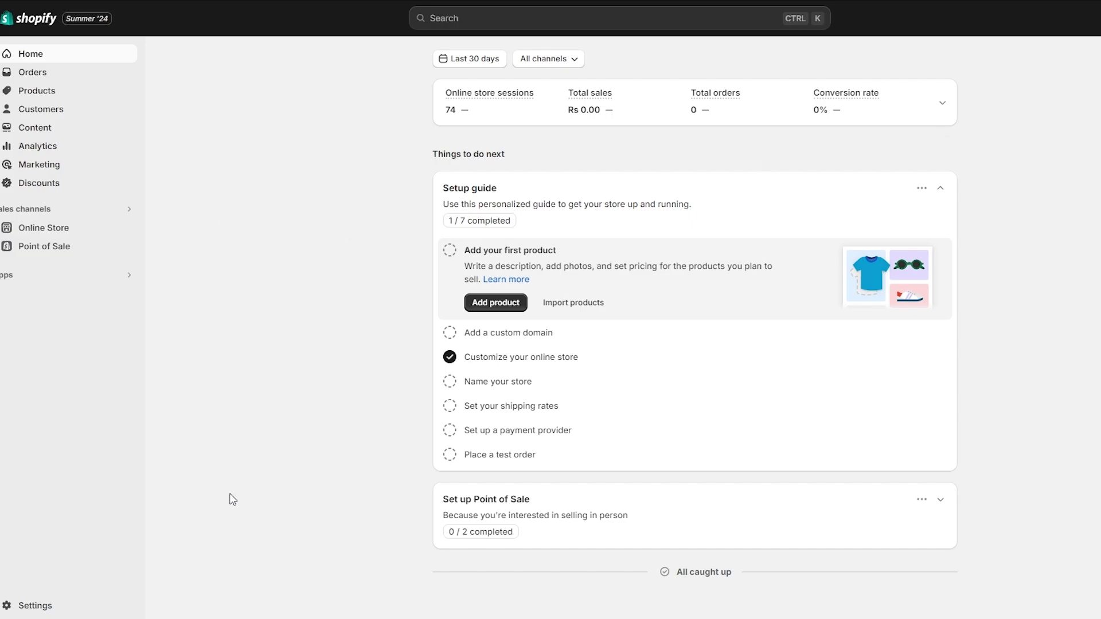
Step: Go to the store's Settings and open the Shipping and delivery page
click(13, 604)
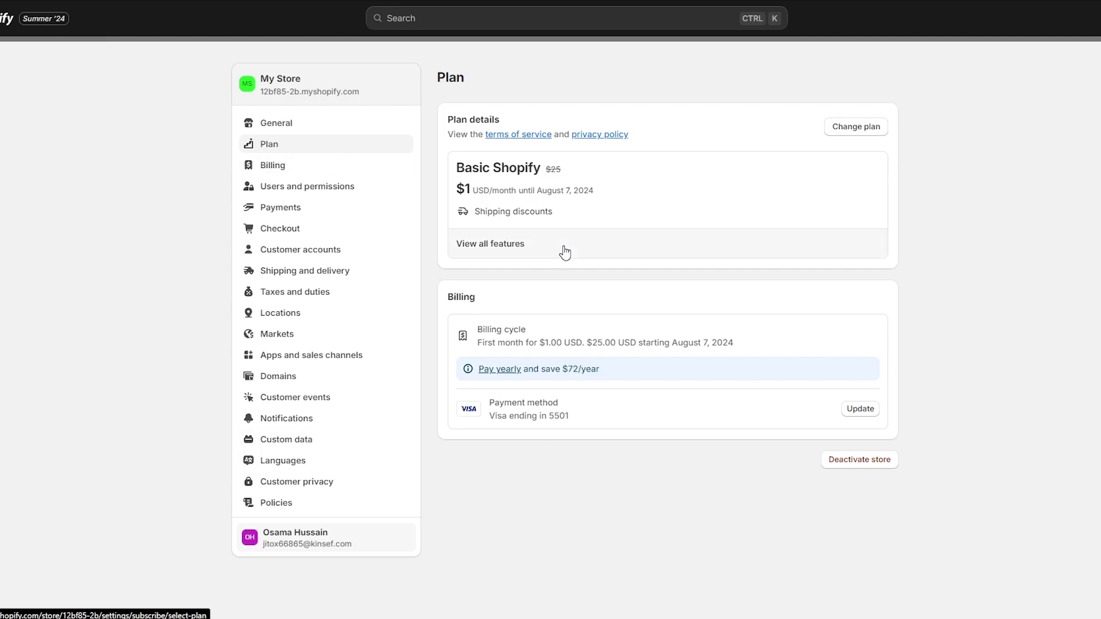
click(291, 280)
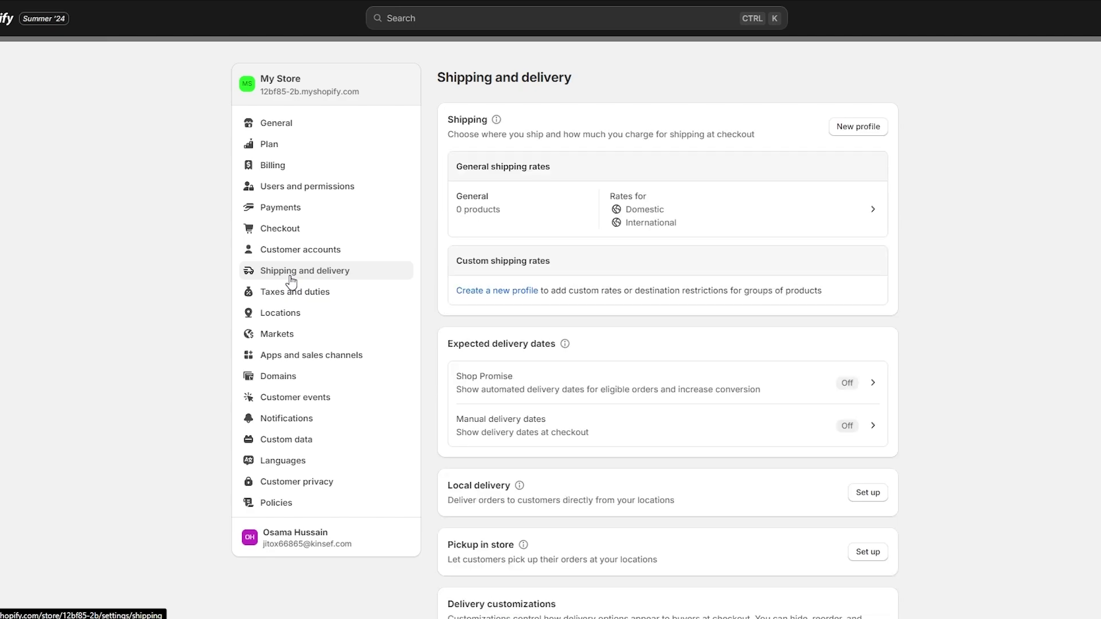
scroll(878, 261, down, 7)
scroll(877, 261, up, 7)
scroll(877, 261, down, 3)
scroll(877, 261, down, 7)
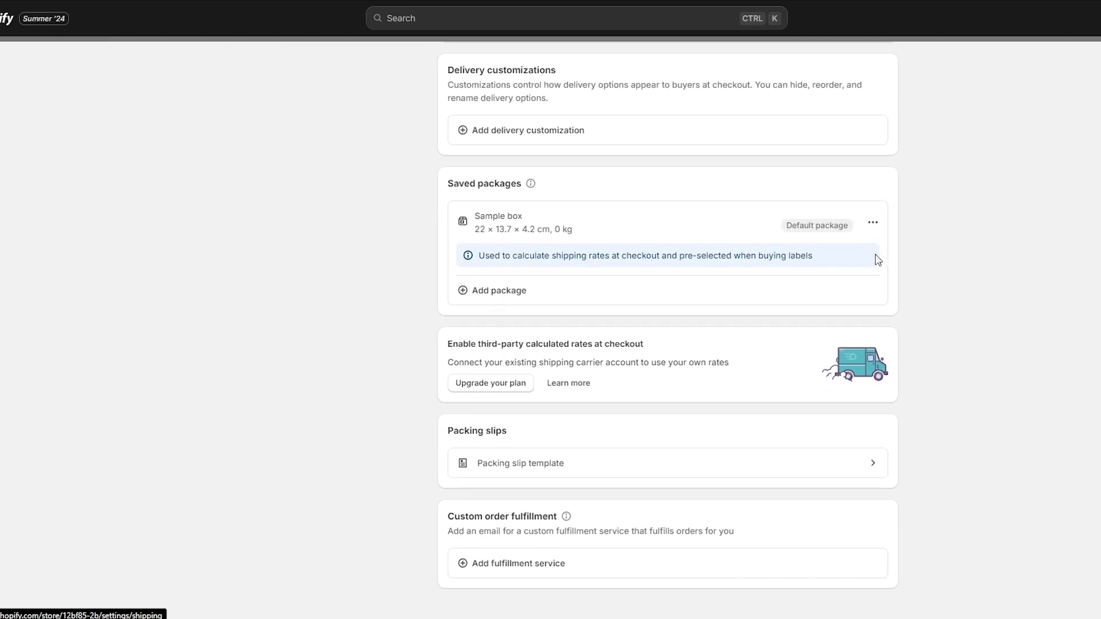
scroll(877, 261, up, 8)
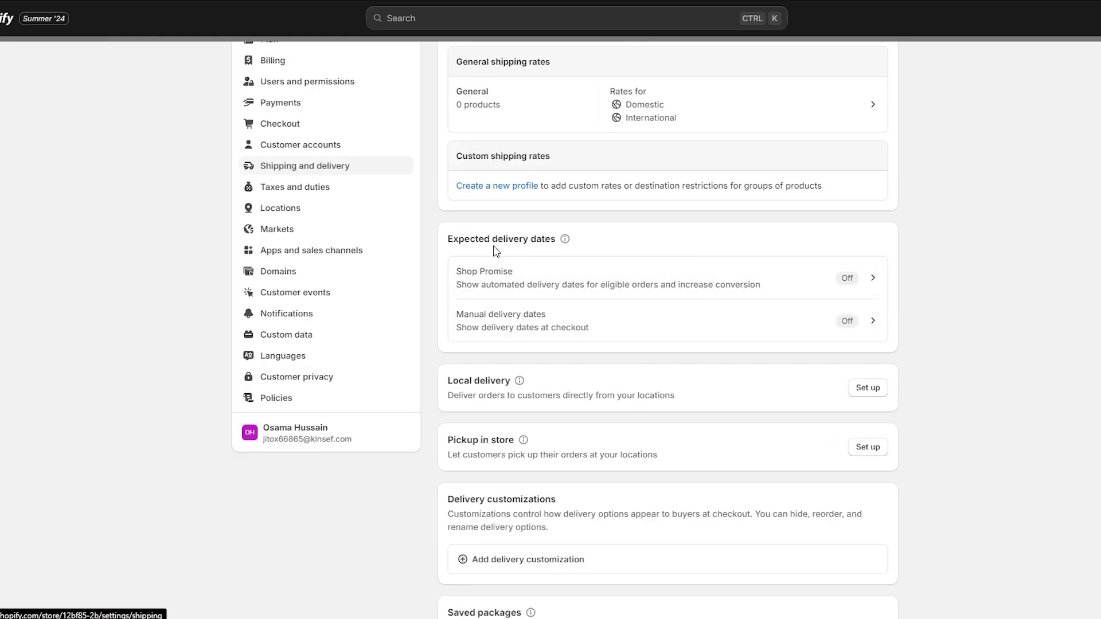
drag(454, 241, 551, 237)
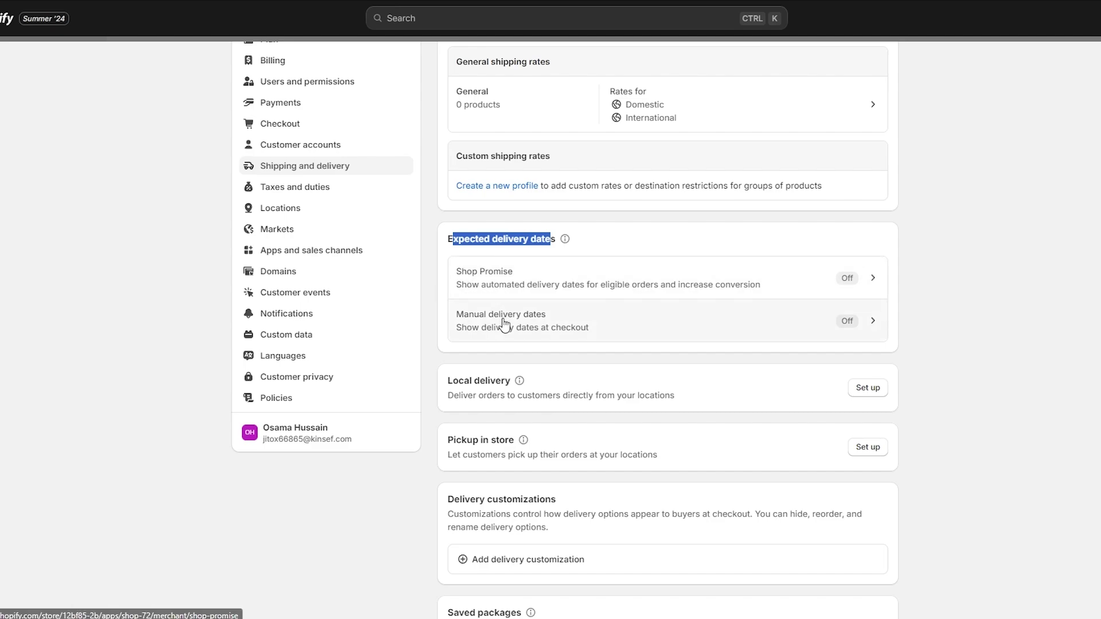
scroll(723, 512, up, 2)
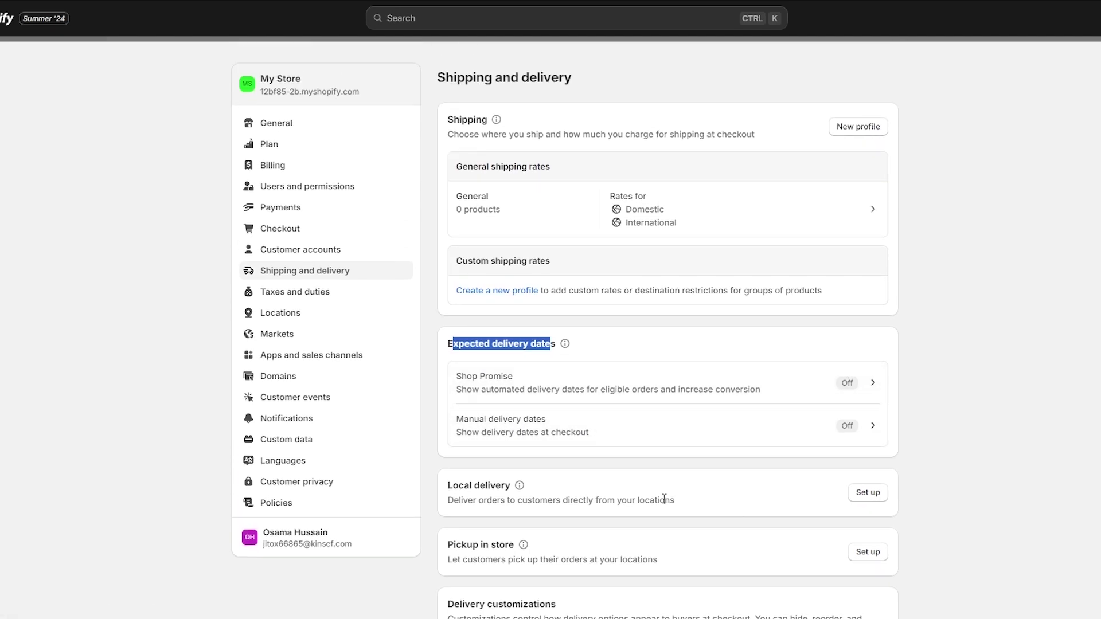
click(1001, 162)
drag(465, 131, 514, 132)
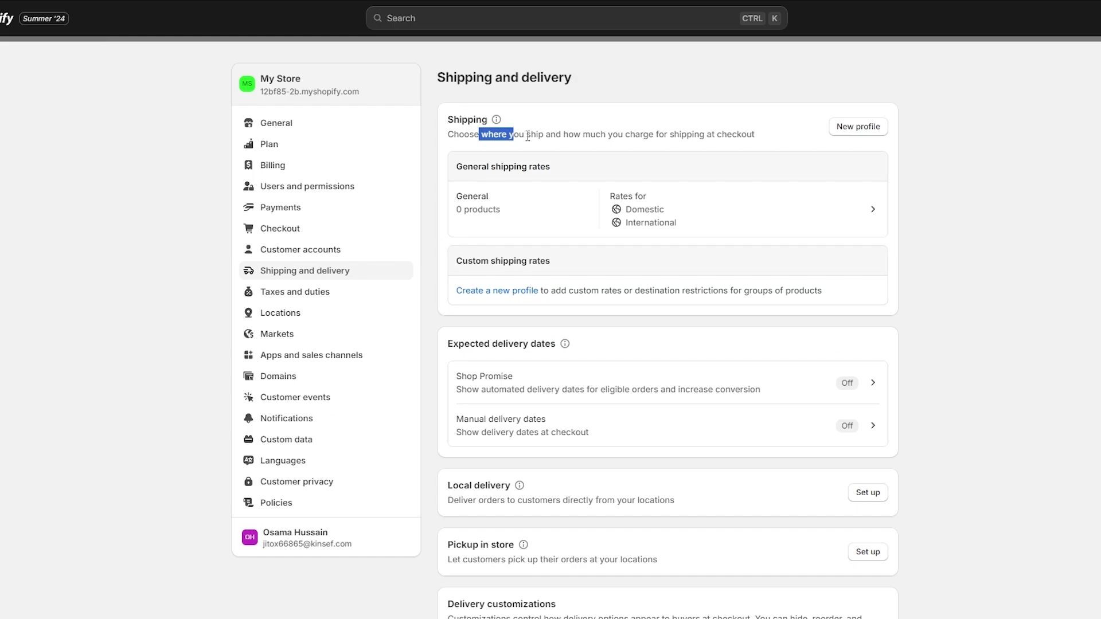
click(783, 128)
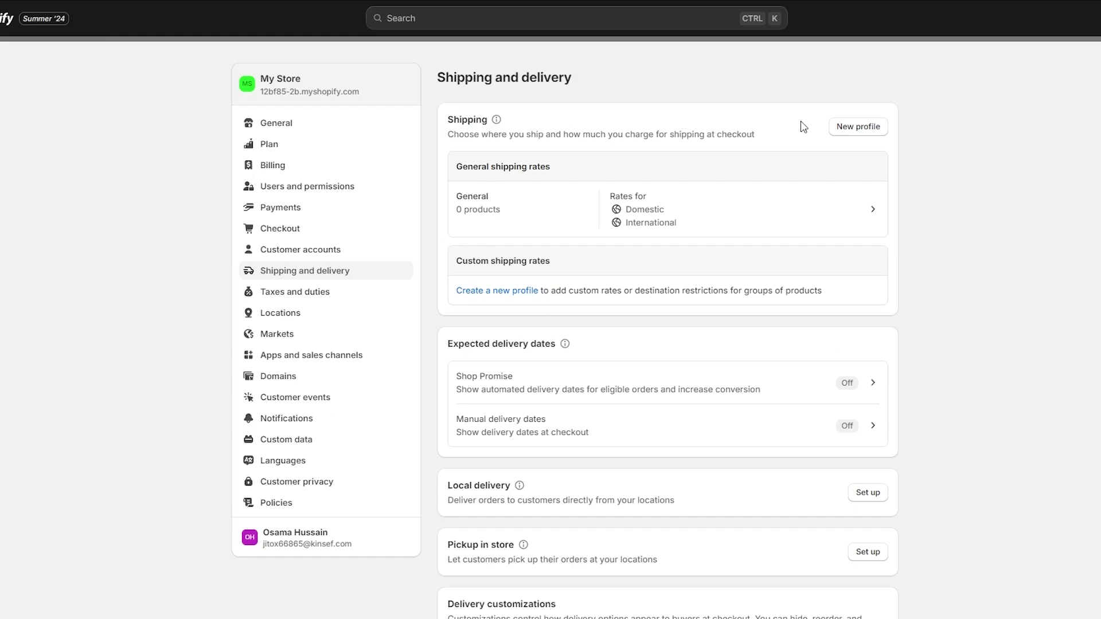
click(877, 127)
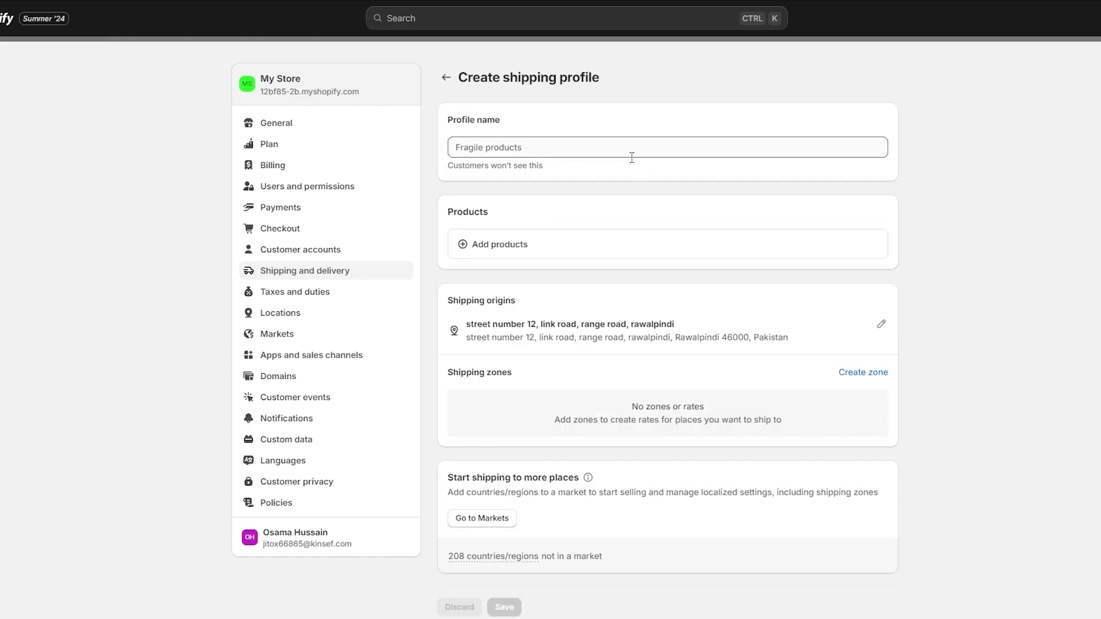
key(alt+Left)
scroll(728, 401, down, 1)
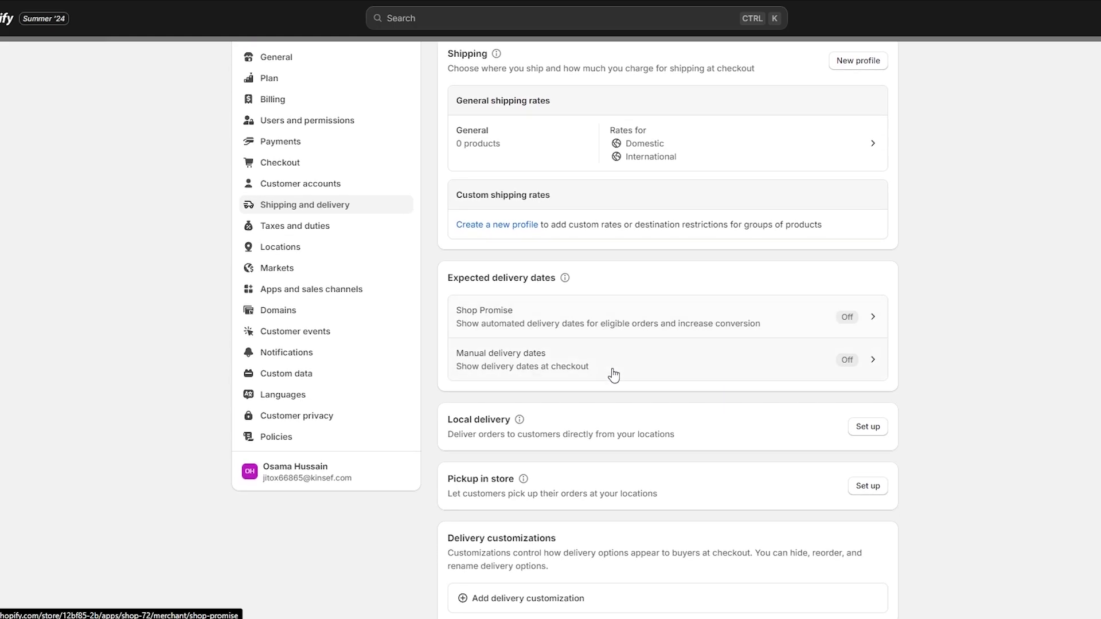
Step: Open Shop Promise, install the Shop app, and begin activating Shopify Payments
click(794, 324)
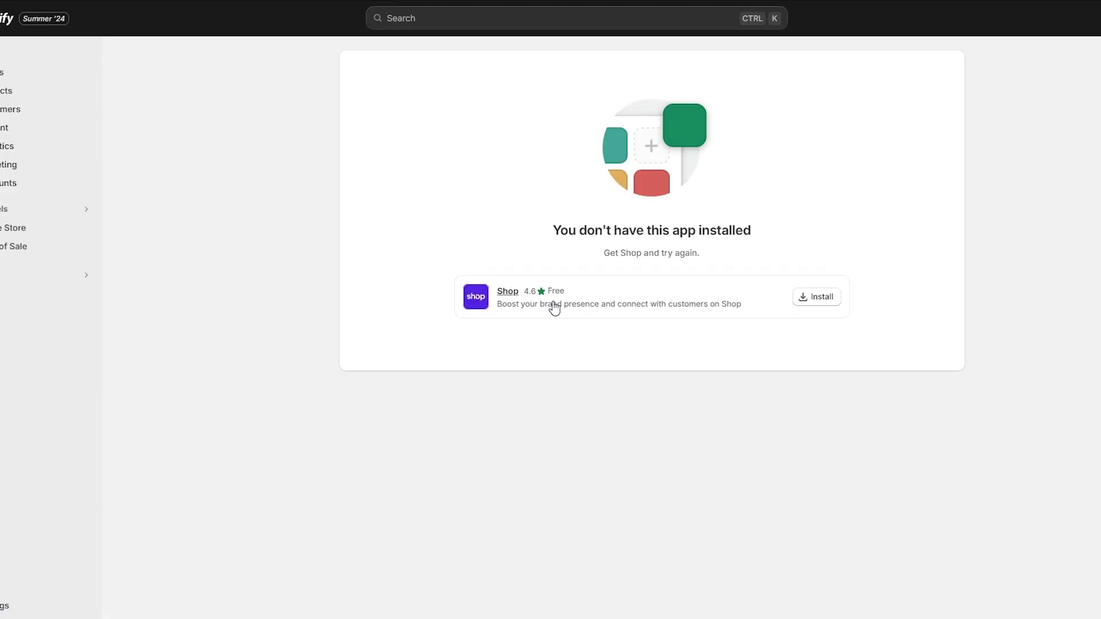
click(807, 303)
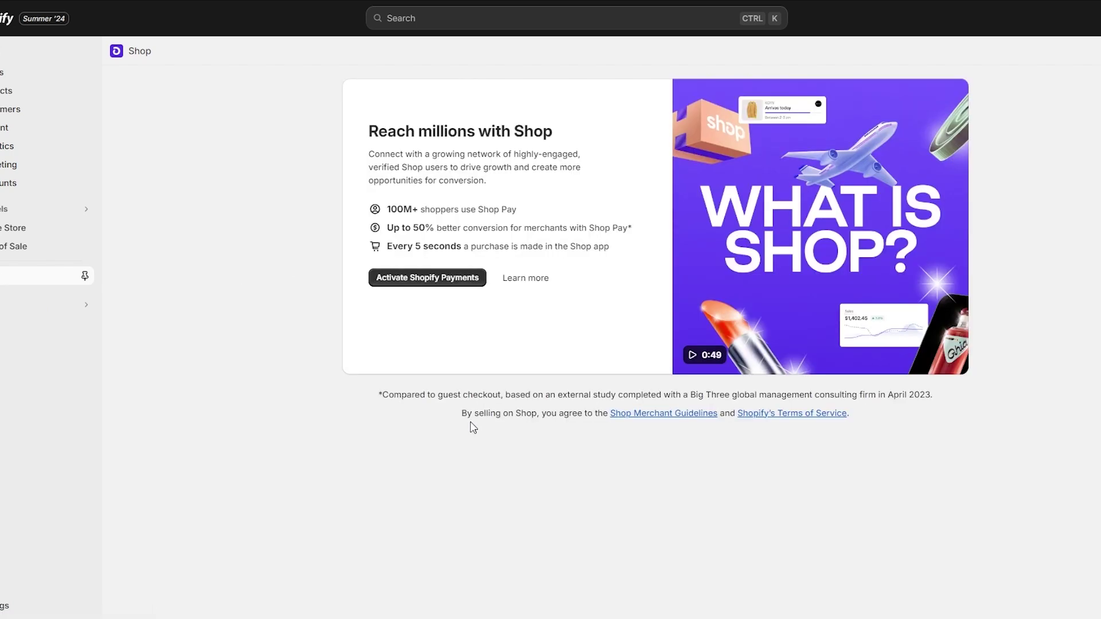
click(409, 279)
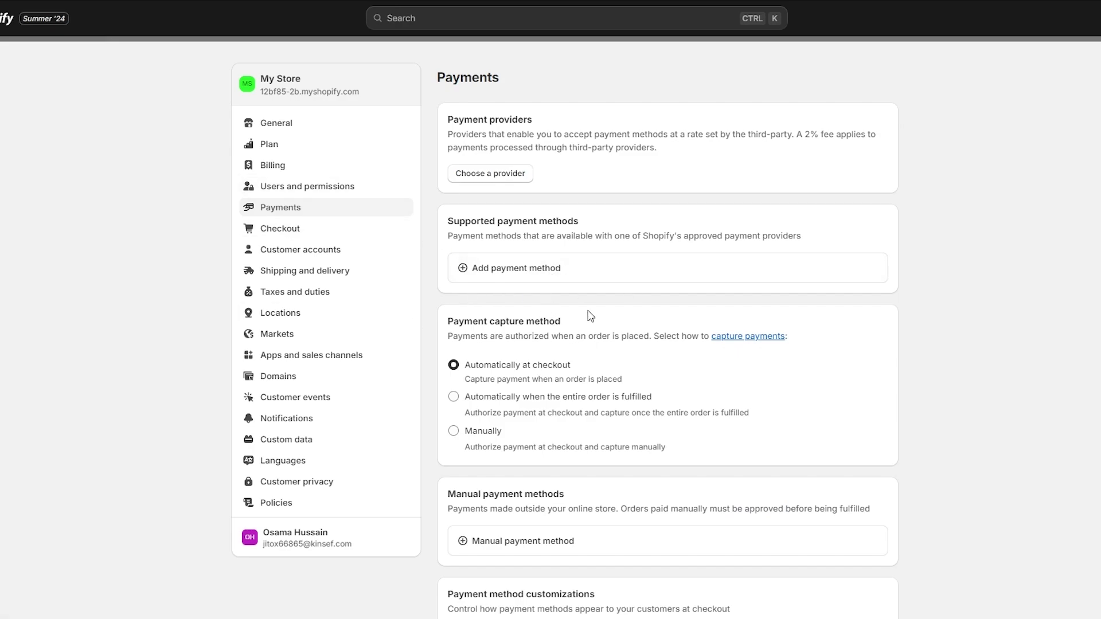
Step: Switch the payment capture method to Manually and save
scroll(588, 315, down, 4)
scroll(590, 316, up, 4)
click(468, 434)
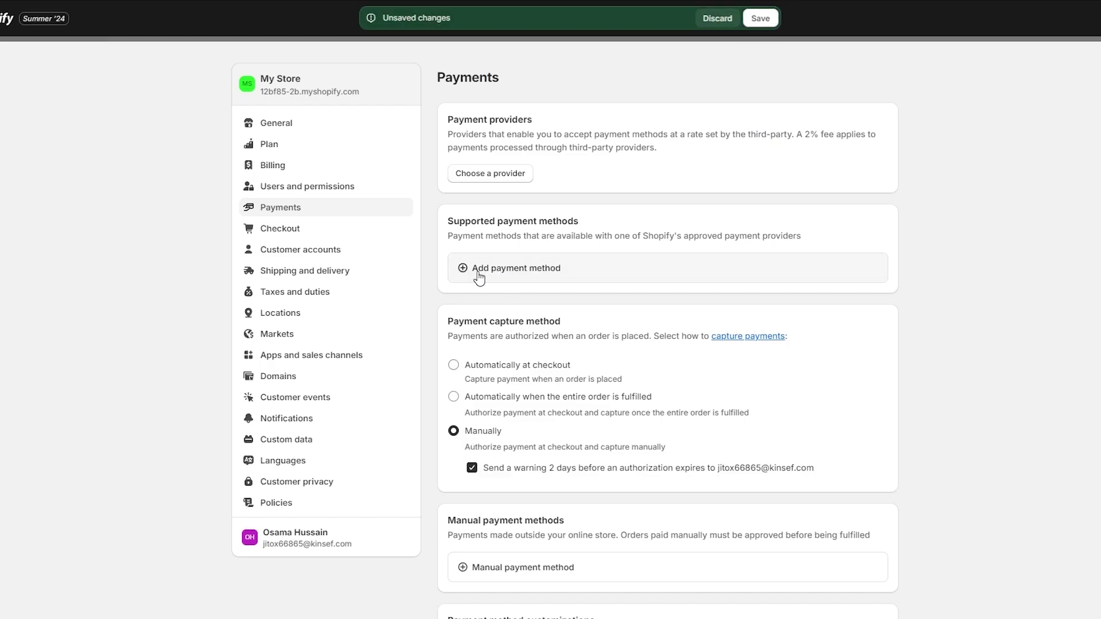
click(767, 18)
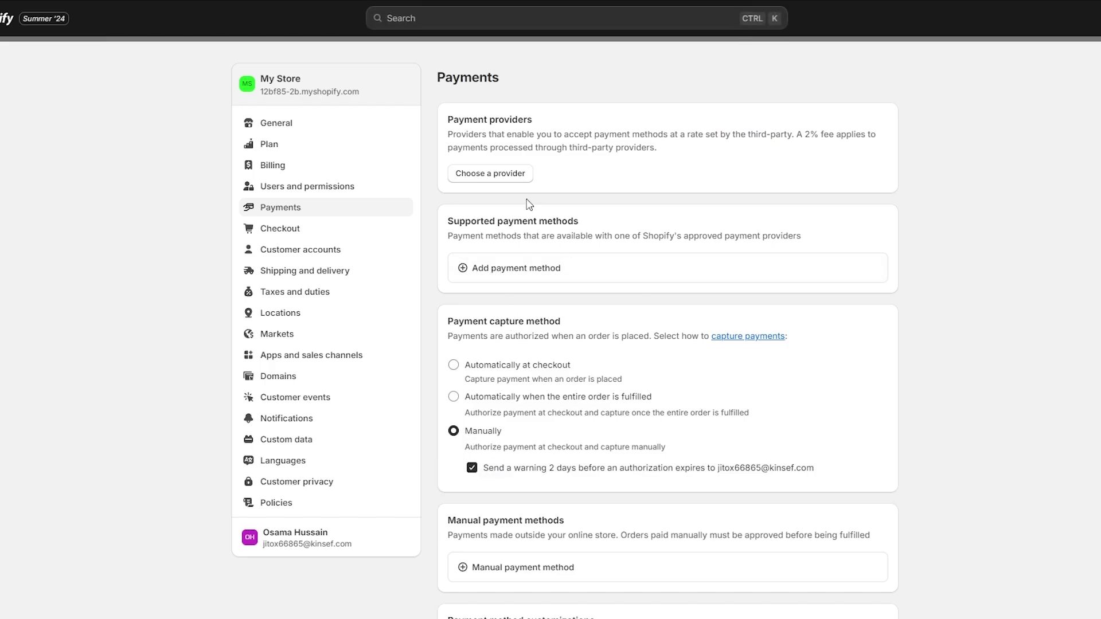
Step: Look up Adyen Payments - Credit Cards in Add payment method, then return to Payments
click(516, 276)
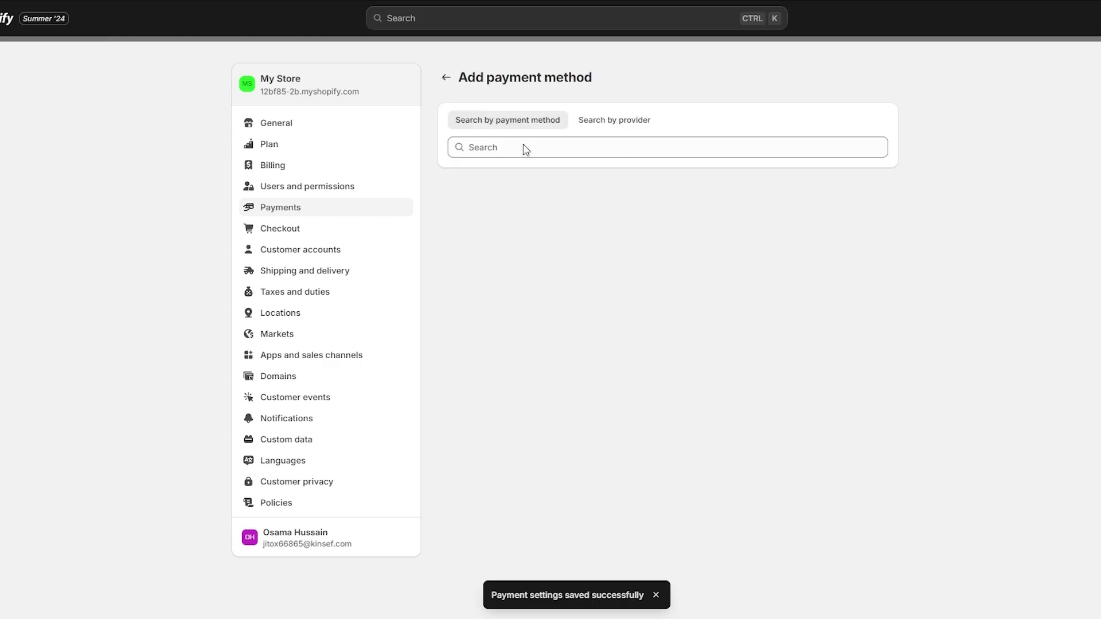
click(526, 147)
click(508, 144)
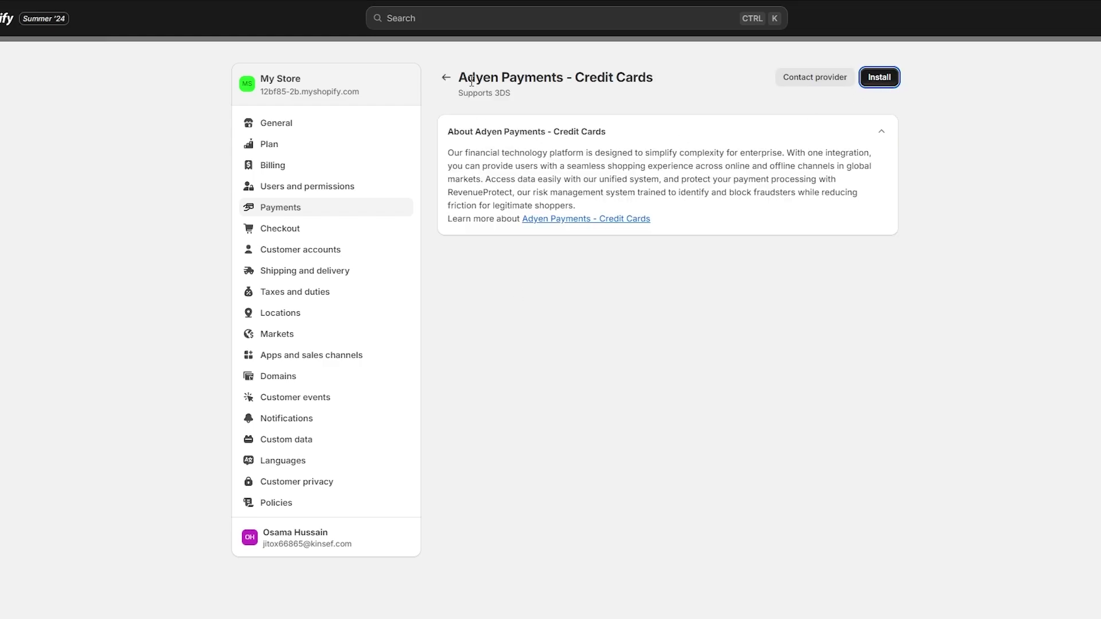
drag(463, 79, 591, 79)
click(525, 118)
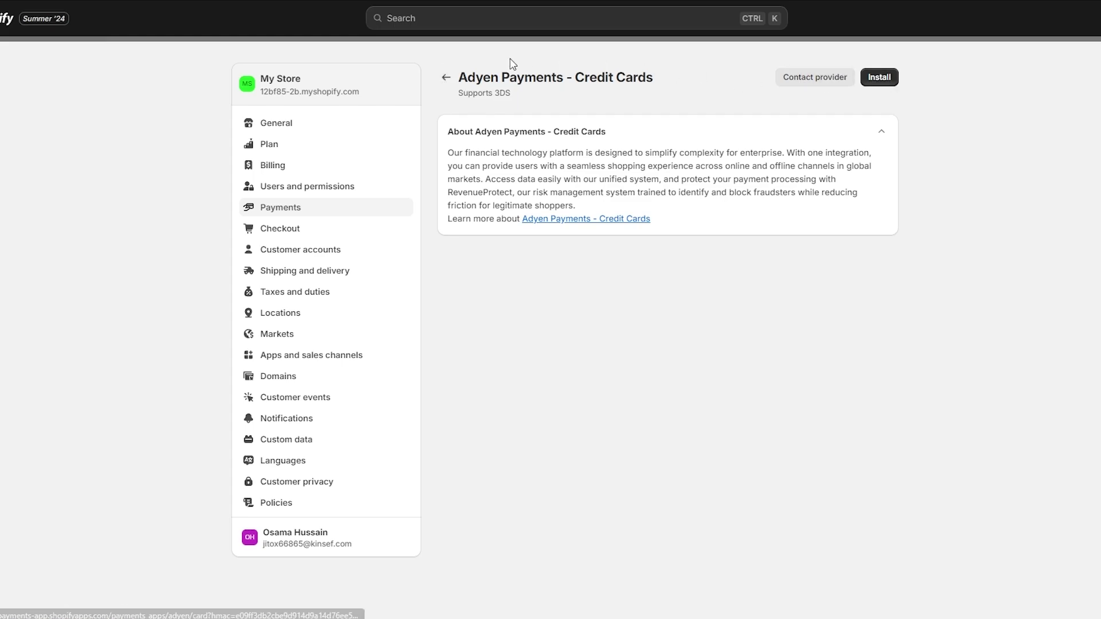
click(447, 78)
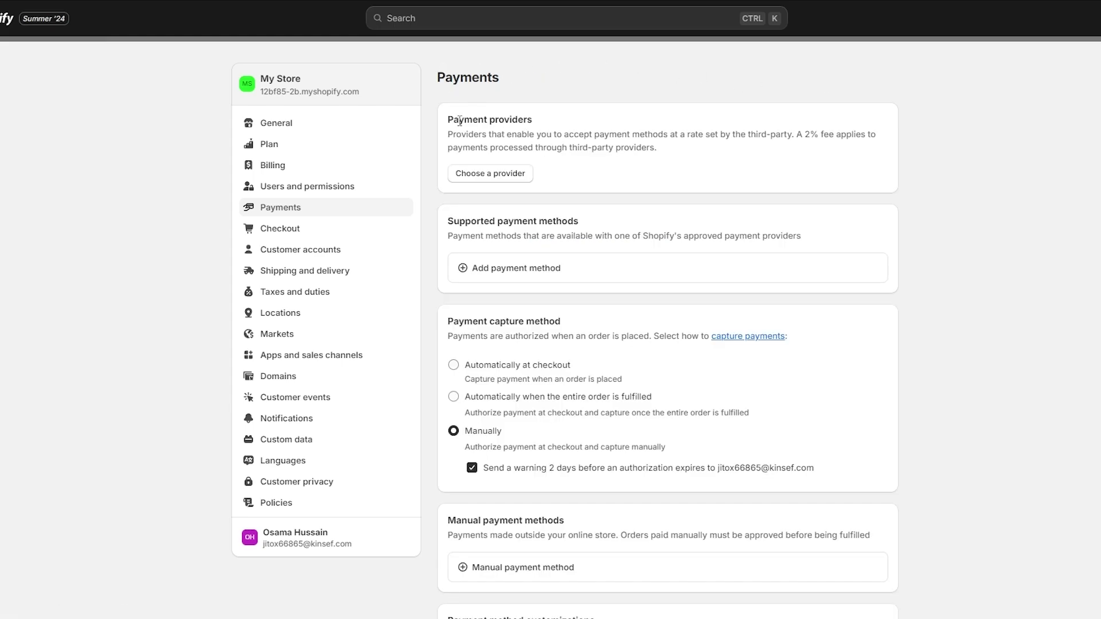
Step: Install the Adyen Payments - Credit Cards app from third-party providers and start authorizing a test account
click(500, 185)
click(591, 221)
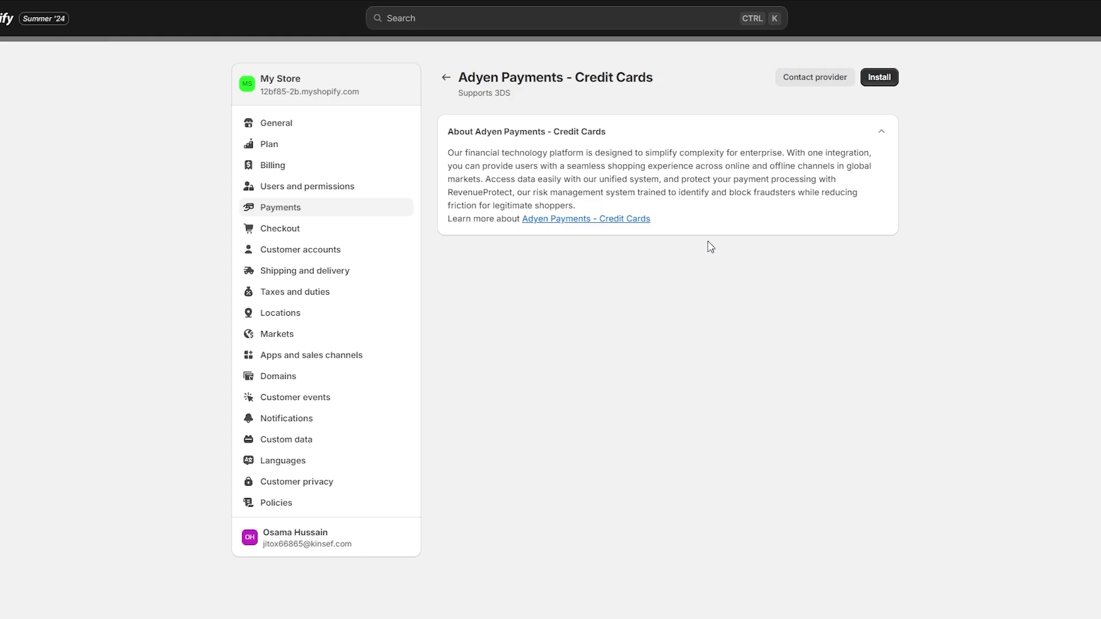
click(892, 79)
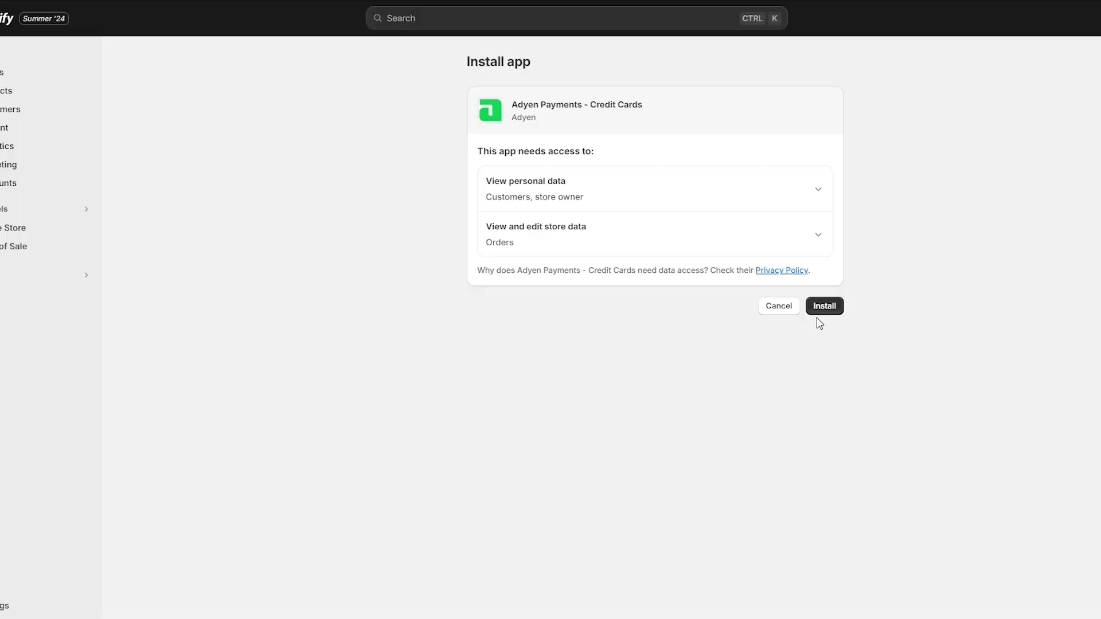
click(820, 312)
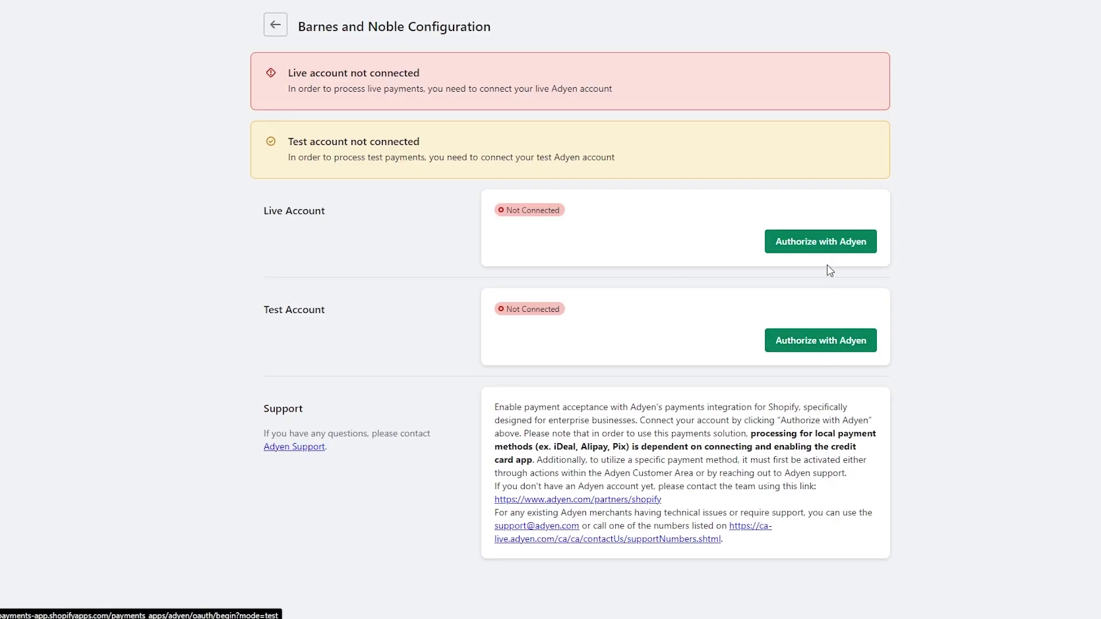
click(815, 338)
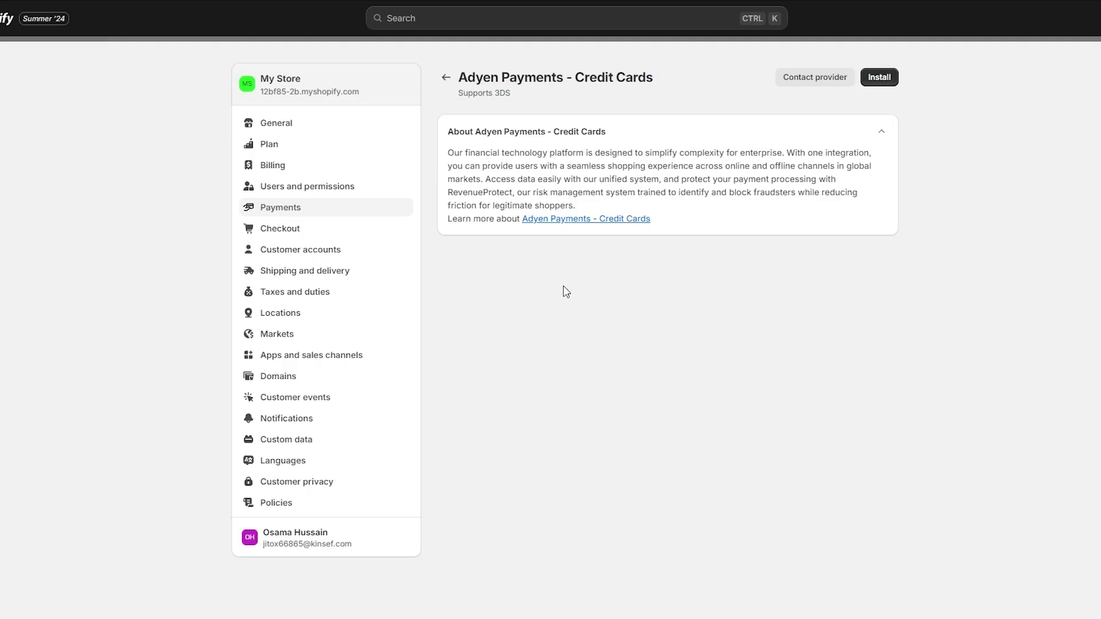
Step: Return to Shipping and delivery and review the General and Custom shipping rates sections
click(373, 279)
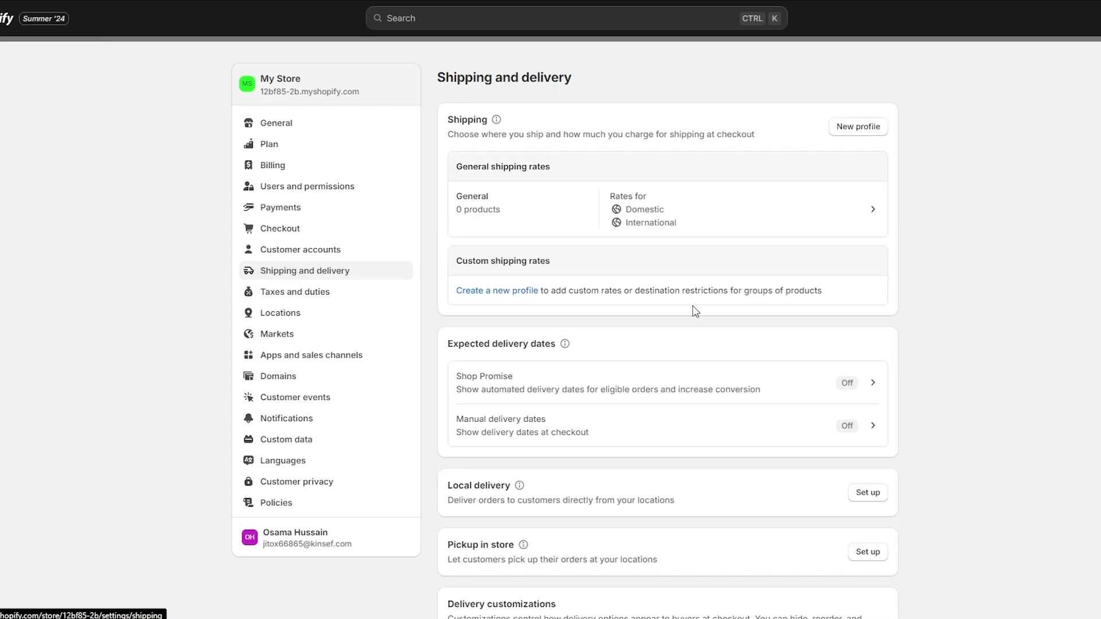
drag(467, 162, 540, 166)
drag(465, 257, 555, 272)
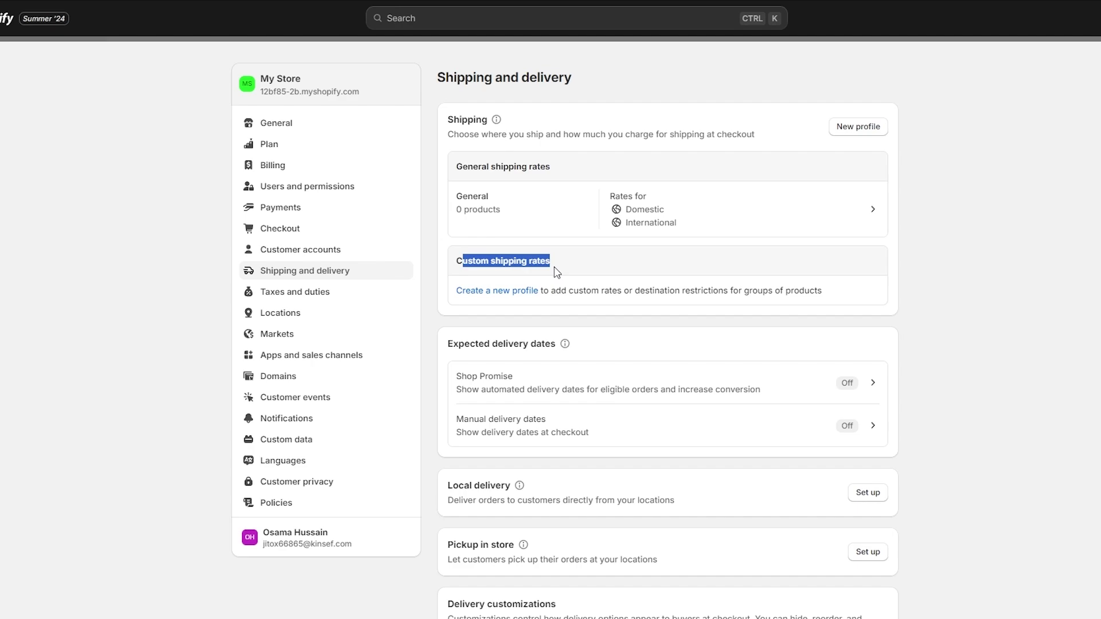
click(555, 272)
drag(458, 169, 556, 172)
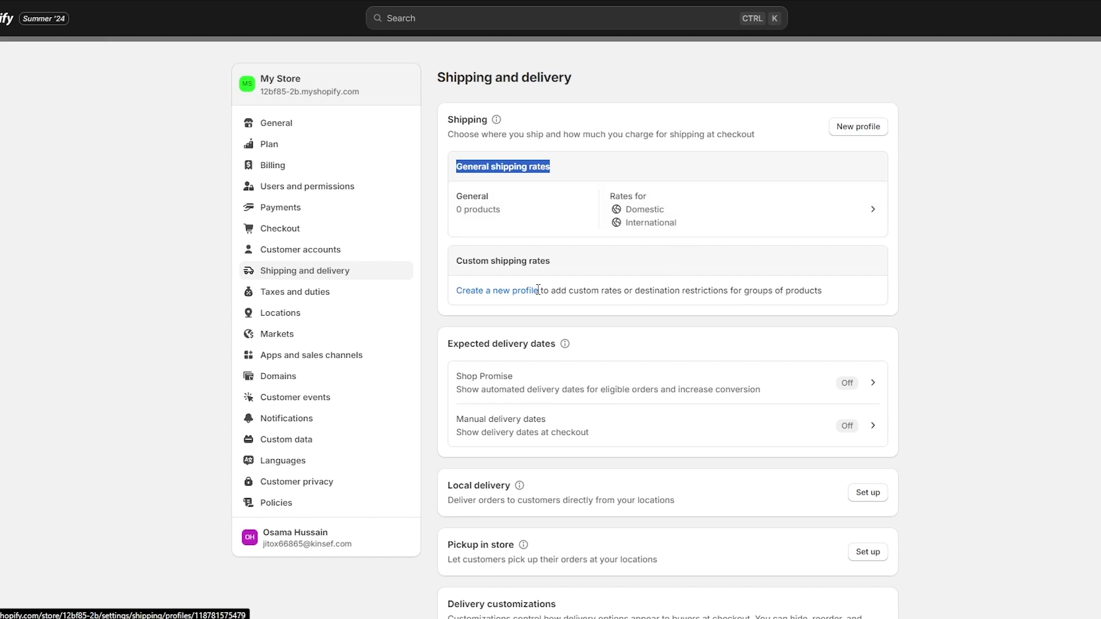
drag(462, 261, 533, 263)
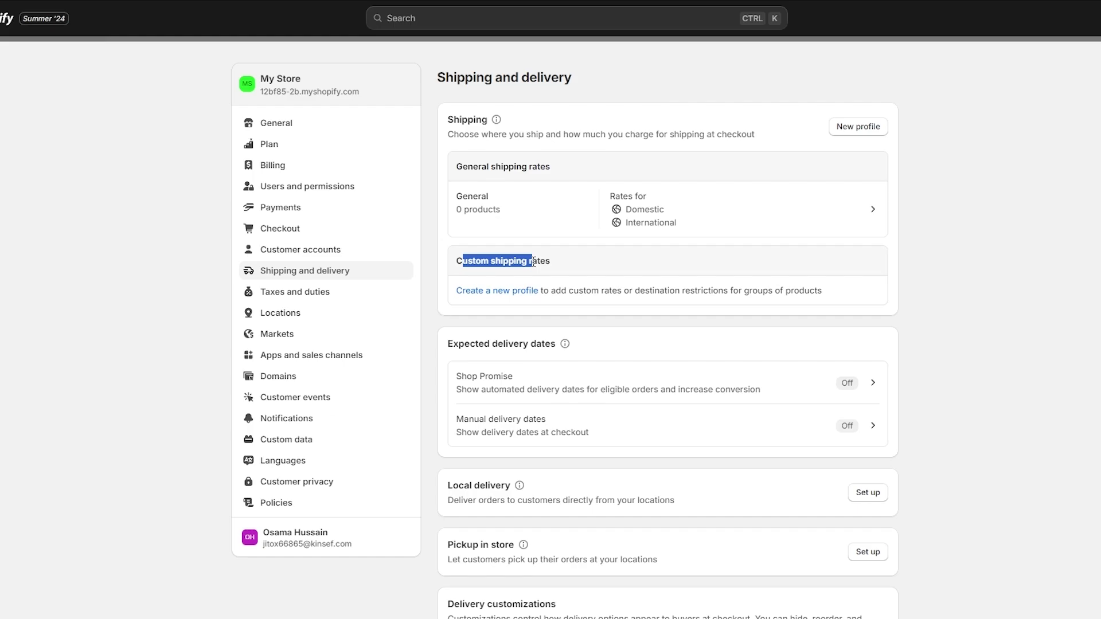
Step: In the General profile, check the Domestic and International zones' markets, then start a new zone
click(639, 224)
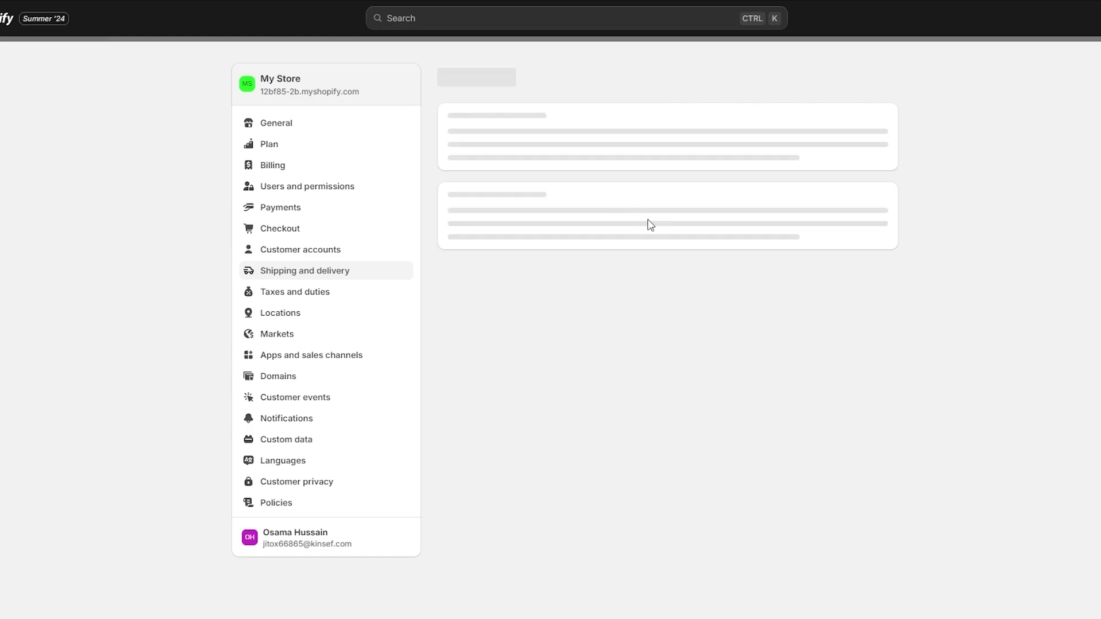
scroll(650, 225, down, 3)
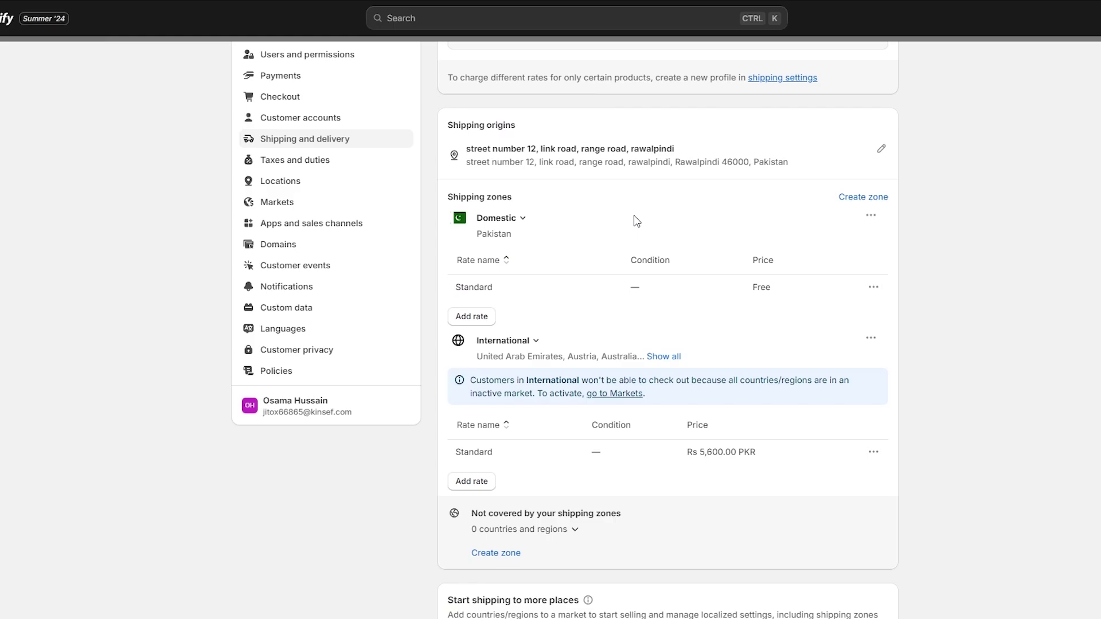
scroll(677, 382, up, 3)
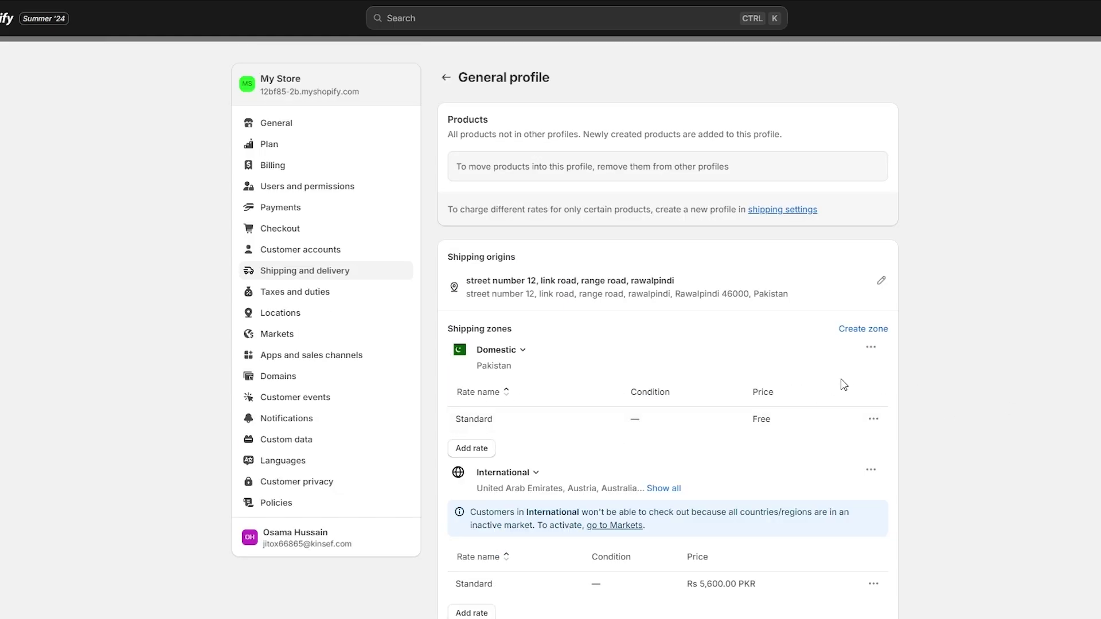
click(484, 355)
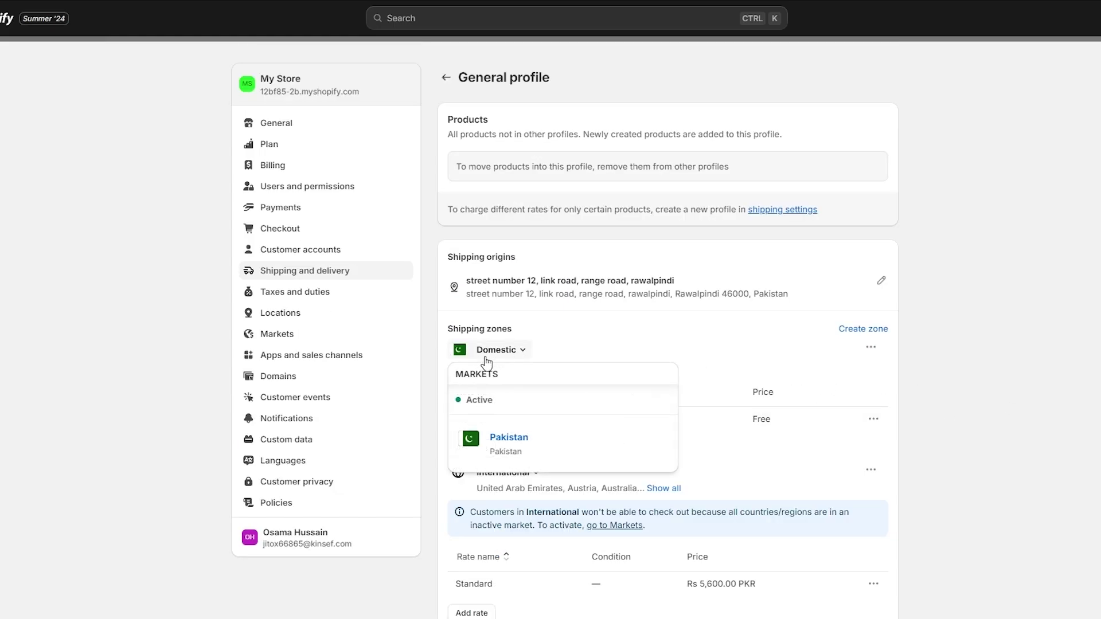
click(487, 361)
click(519, 480)
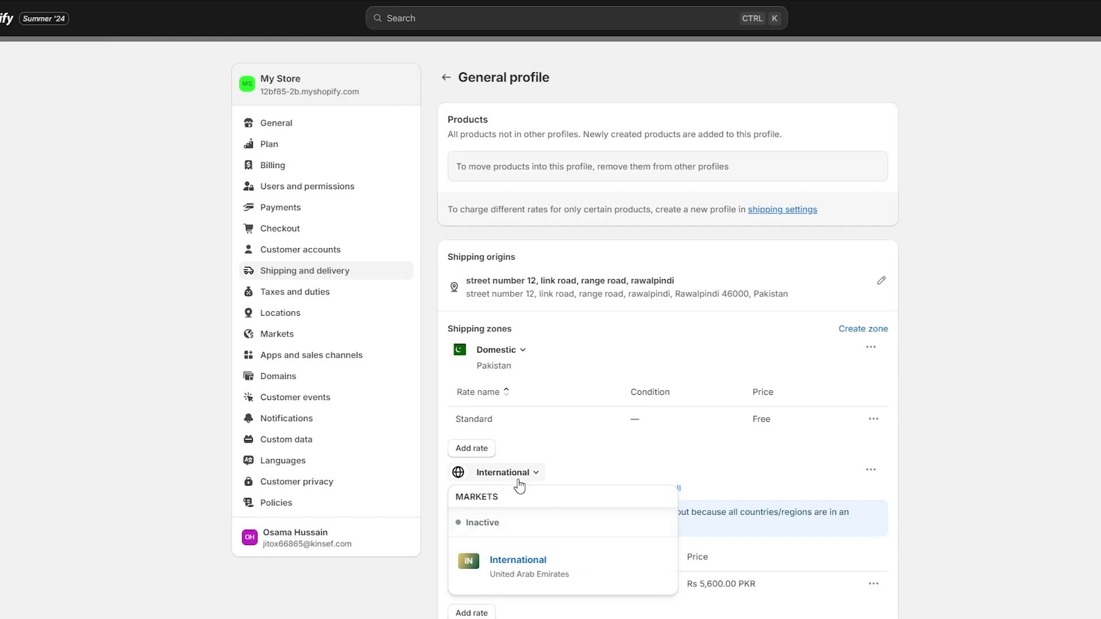
click(519, 485)
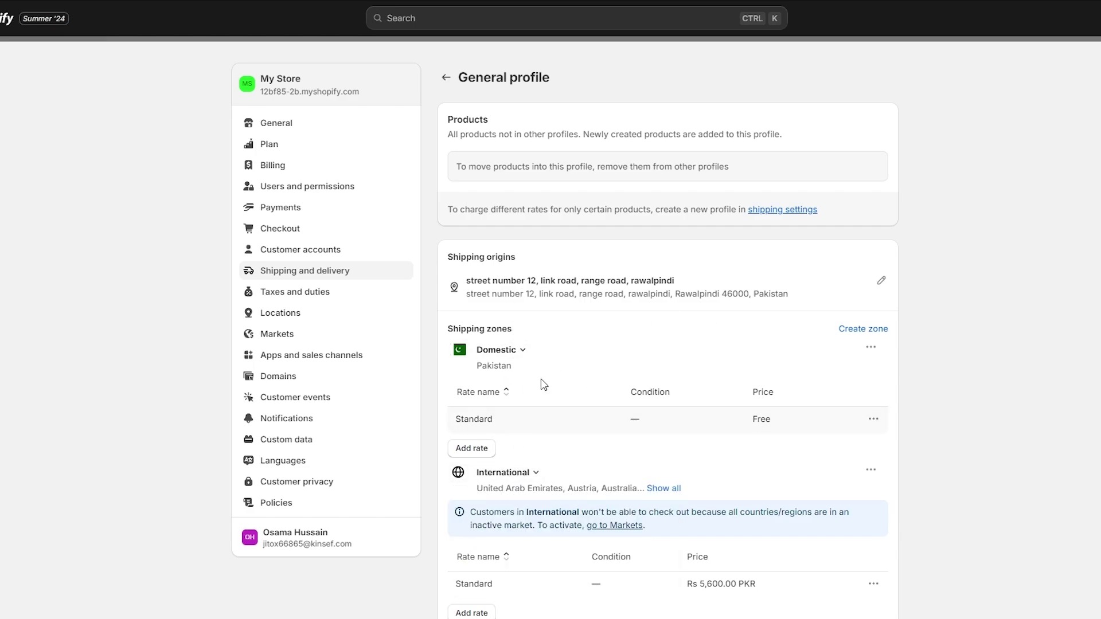
click(855, 332)
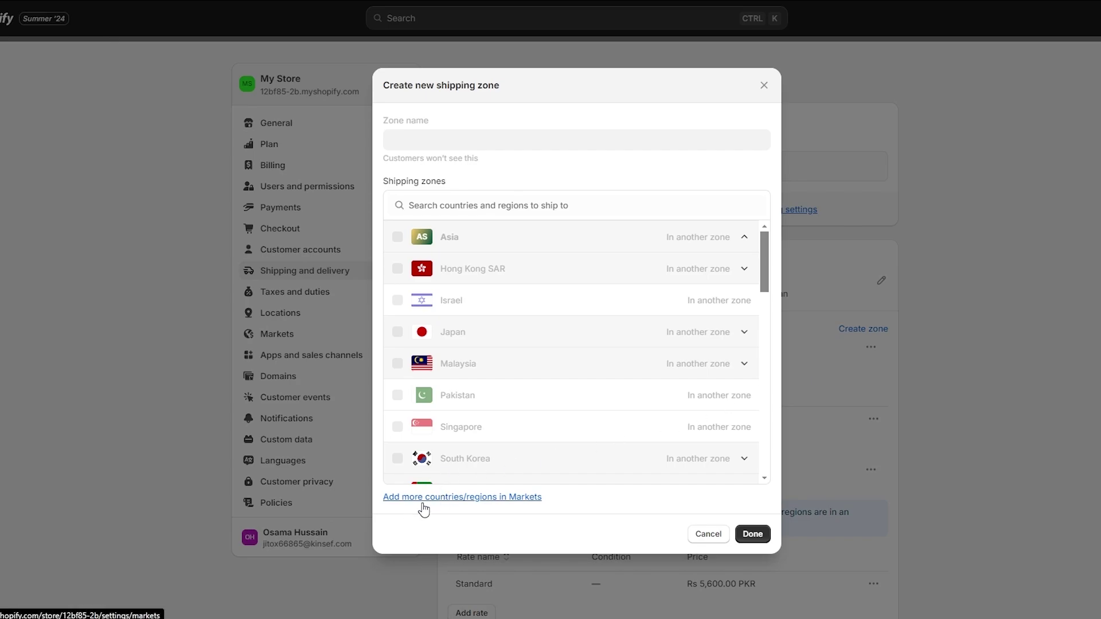
Step: In Markets, create a market named usa containing United States and open its settings
click(455, 495)
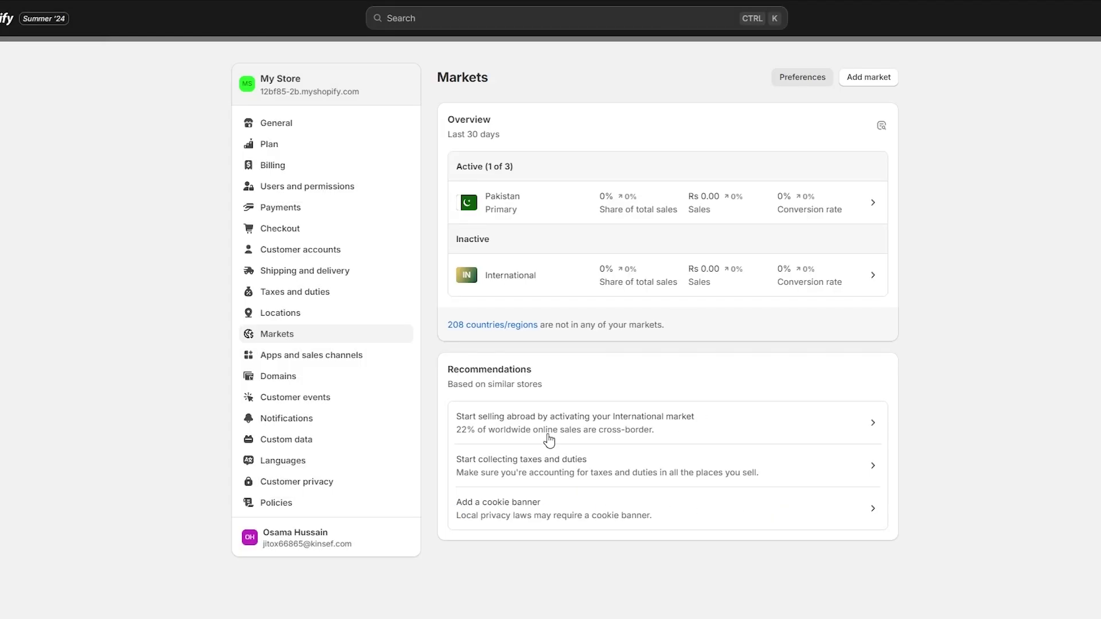
click(859, 87)
scroll(475, 258, down, 5)
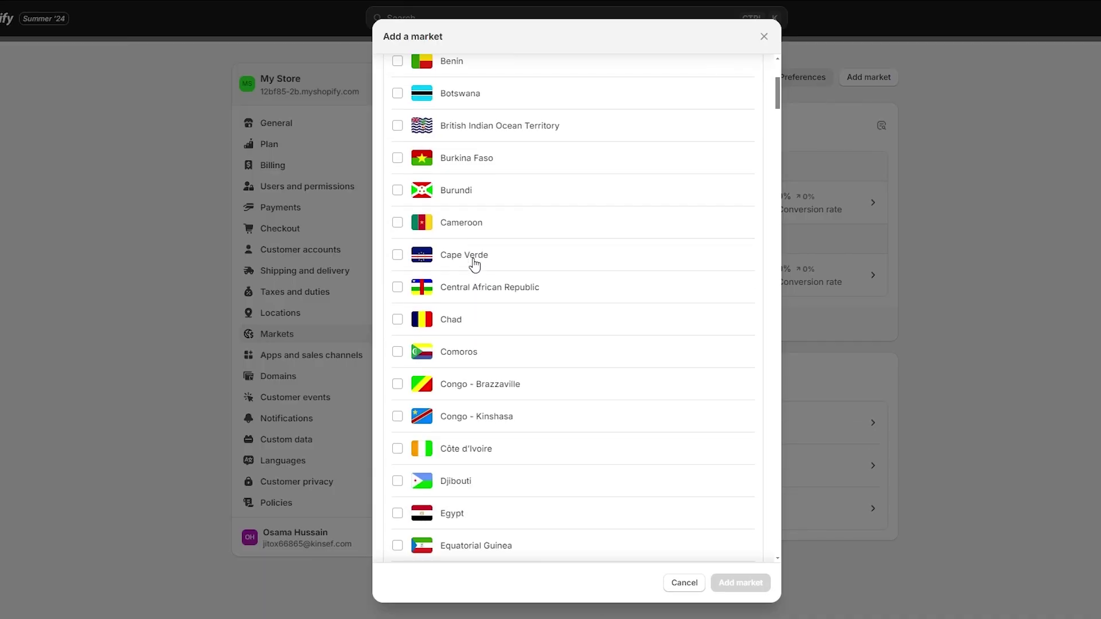
scroll(479, 344, down, 20)
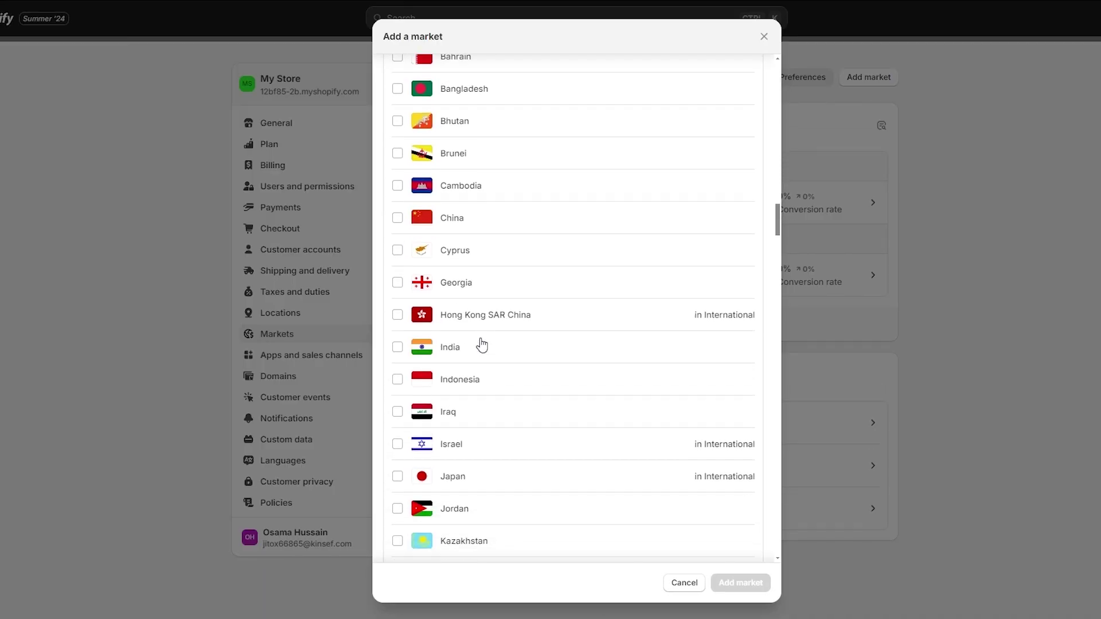
scroll(602, 286, up, 20)
click(746, 167)
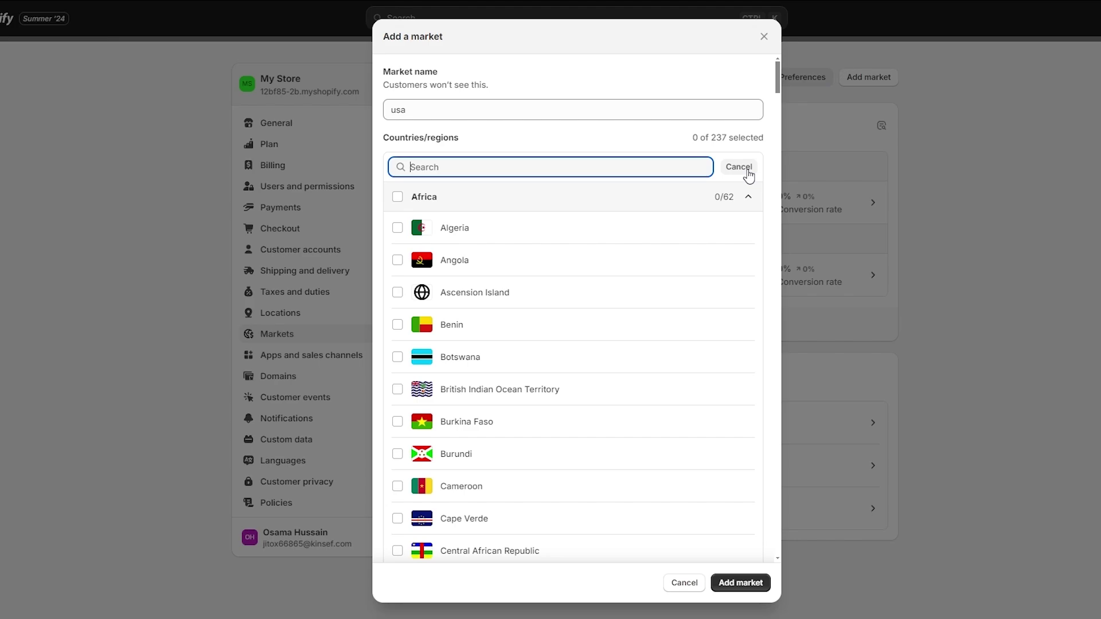
scroll(482, 298, down, 20)
click(482, 295)
scroll(482, 402, up, 10)
click(487, 286)
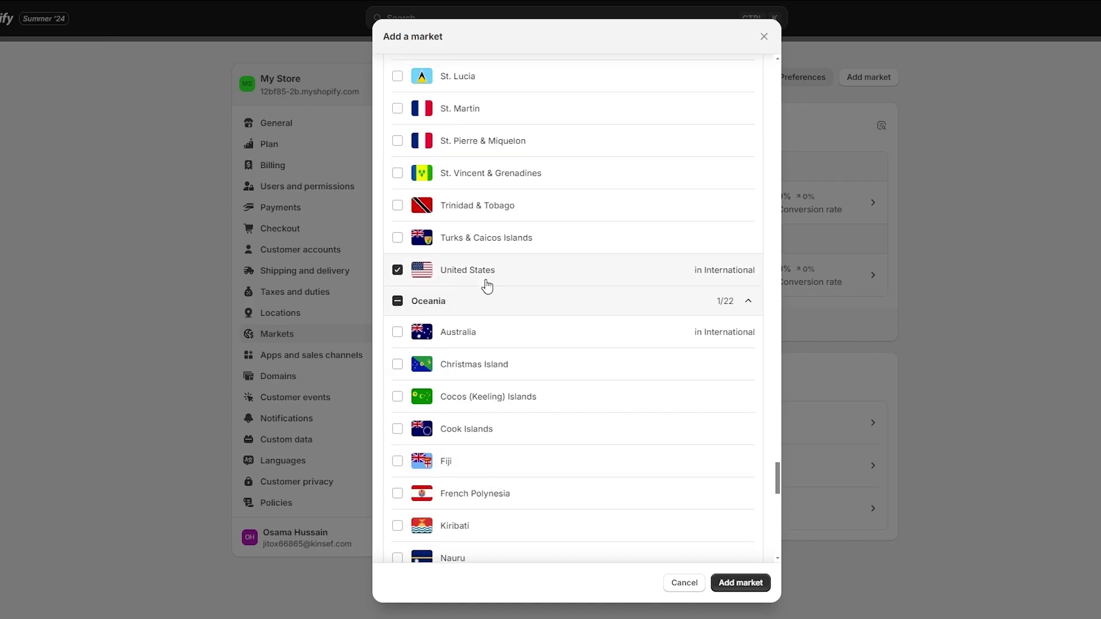
click(755, 591)
click(477, 316)
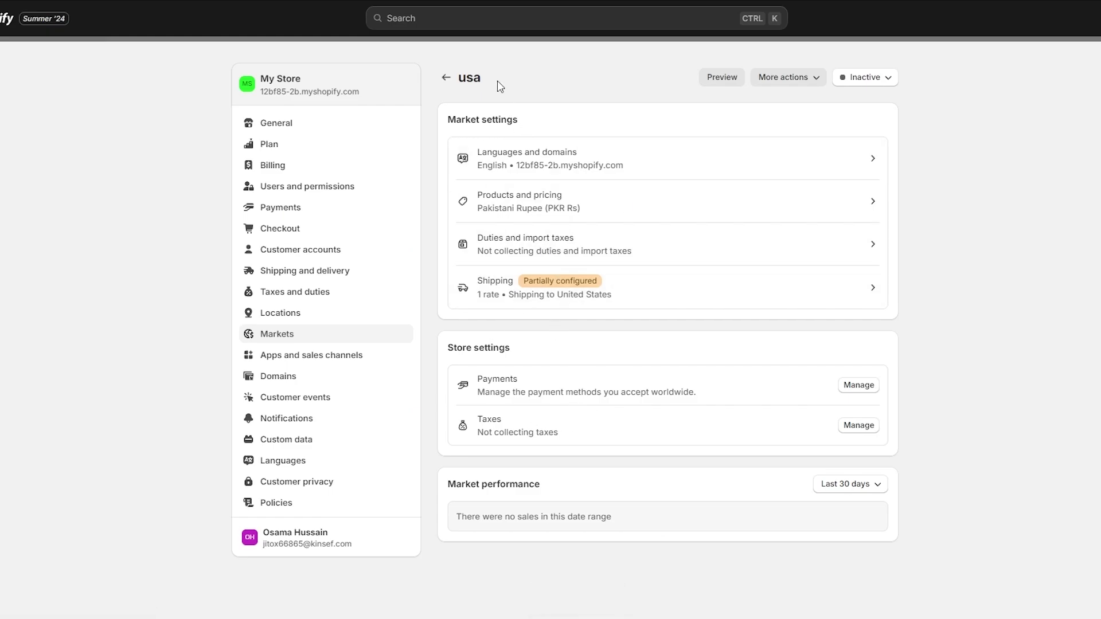
click(447, 77)
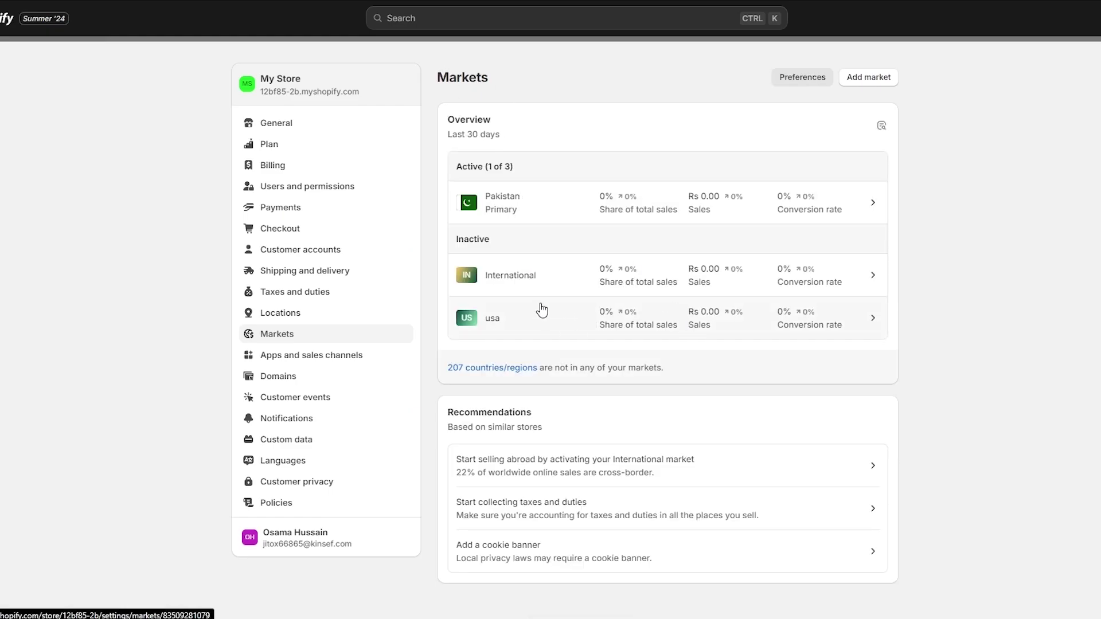
click(573, 223)
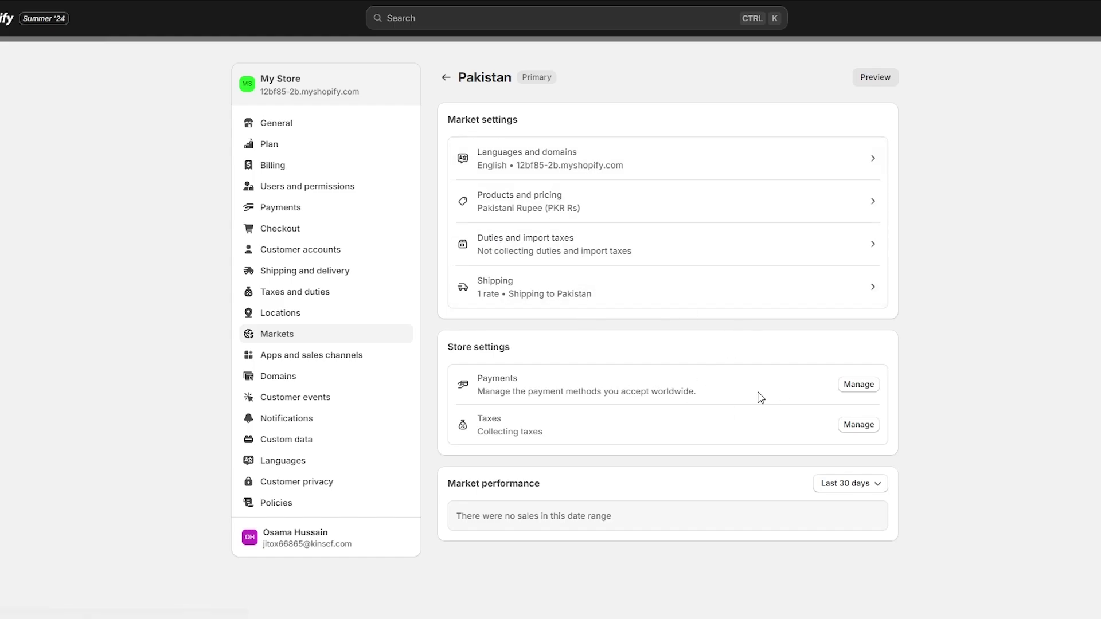
click(446, 77)
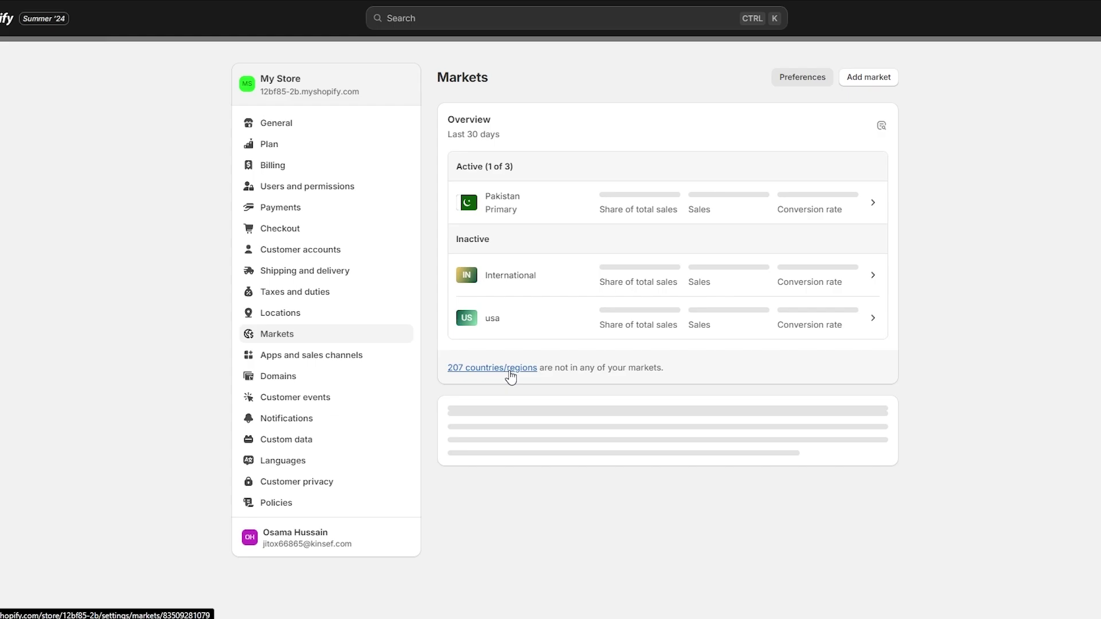
click(484, 317)
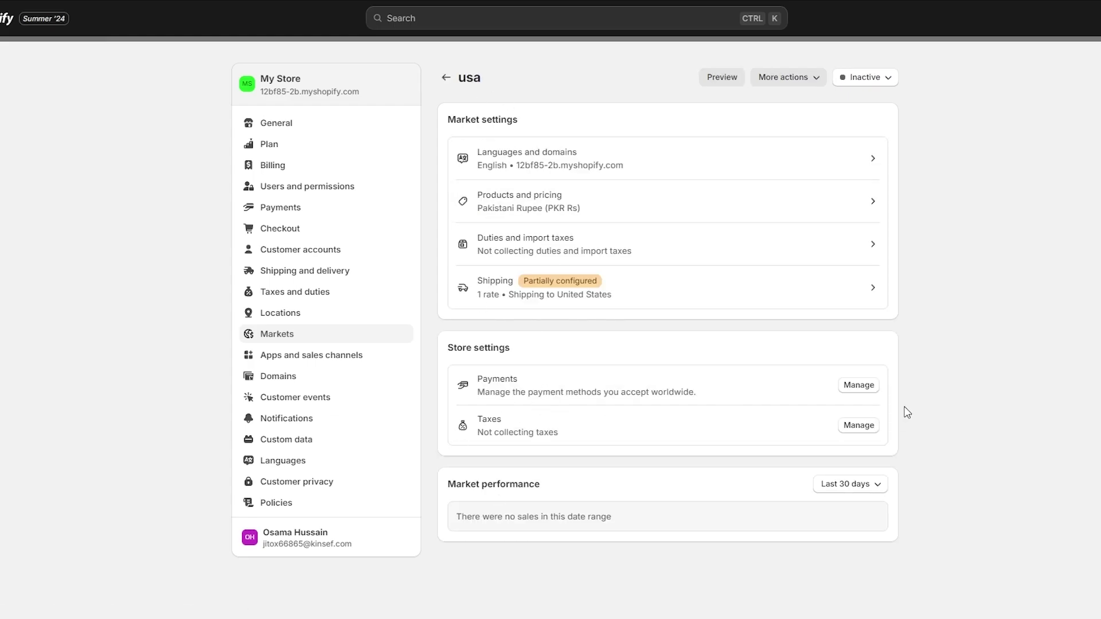
click(569, 214)
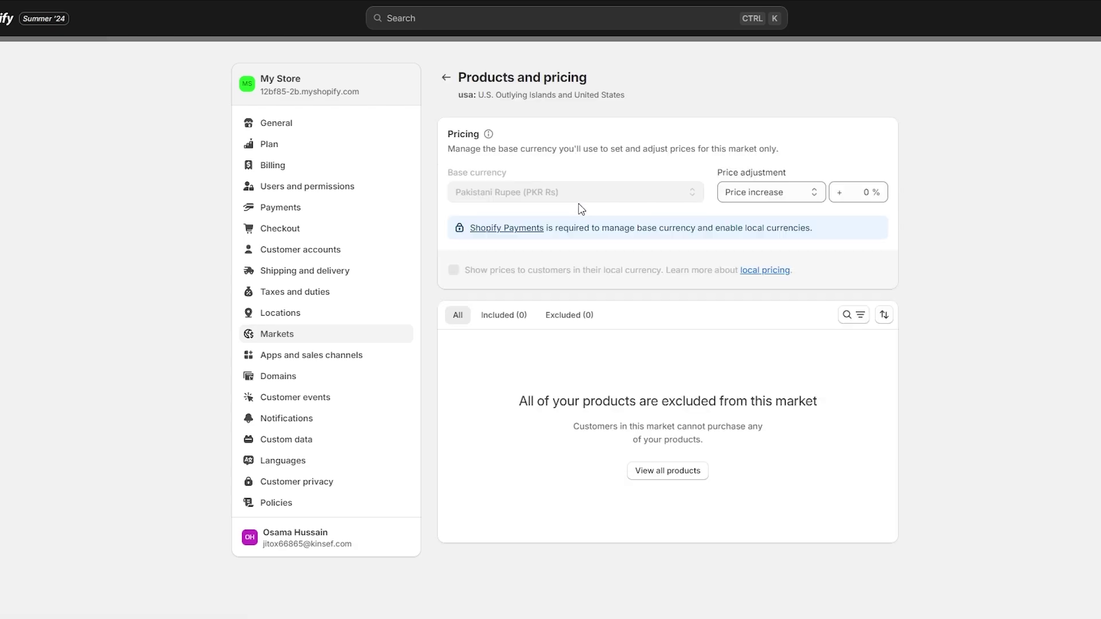
click(795, 194)
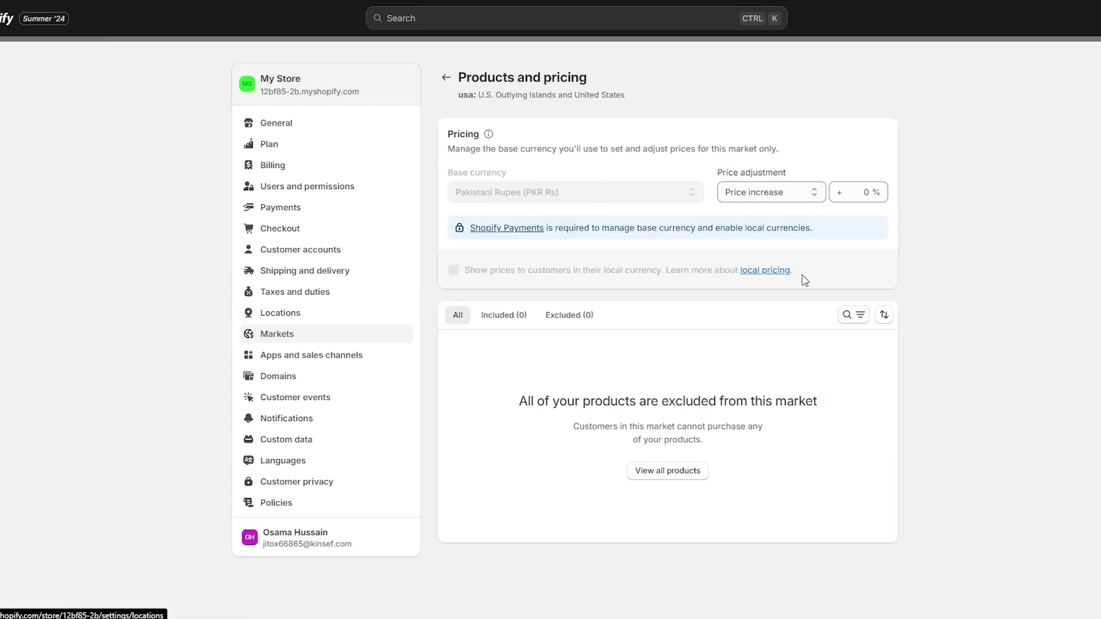
Step: Back on the General profile, discard the new zone form and review the International zone's warning and rate
click(446, 77)
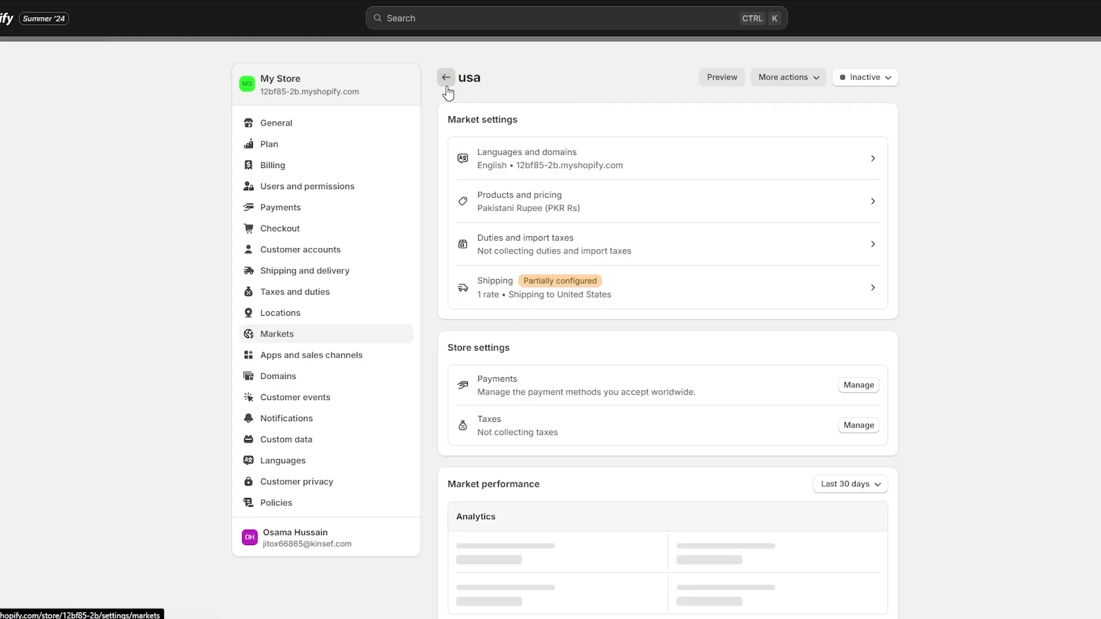
click(447, 81)
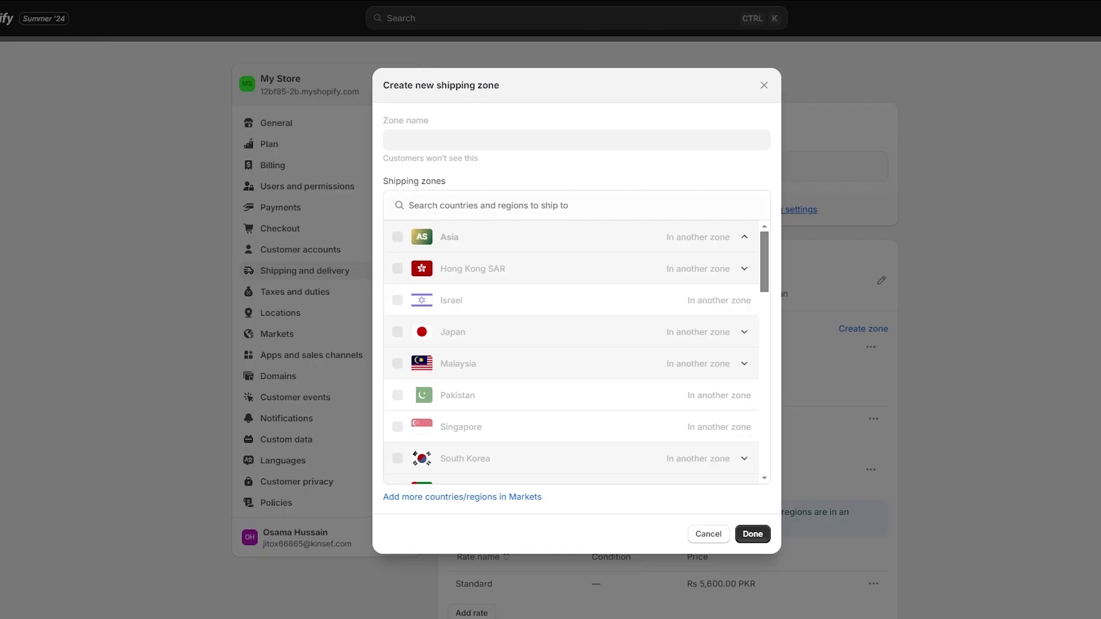
click(764, 85)
scroll(511, 396, down, 2)
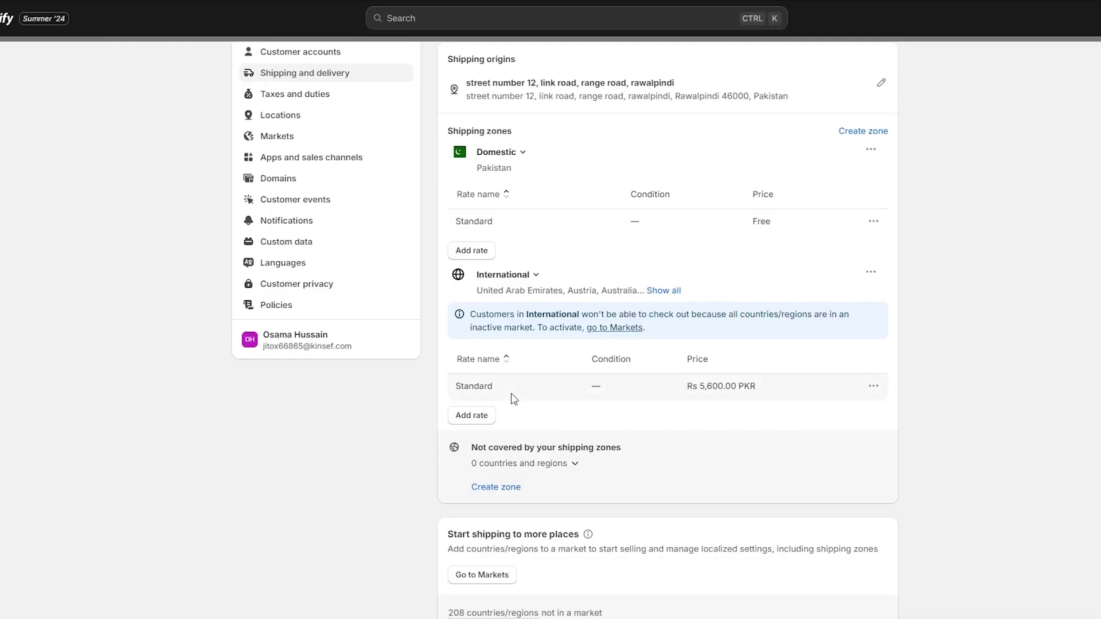
scroll(508, 396, up, 2)
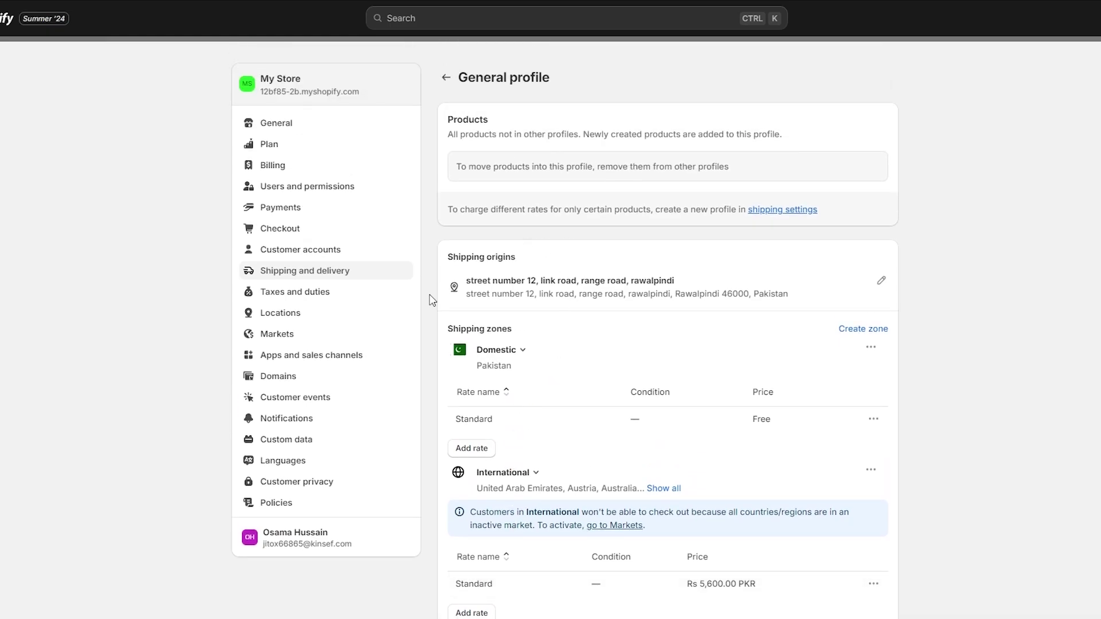
scroll(432, 300, down, 5)
scroll(510, 275, up, 3)
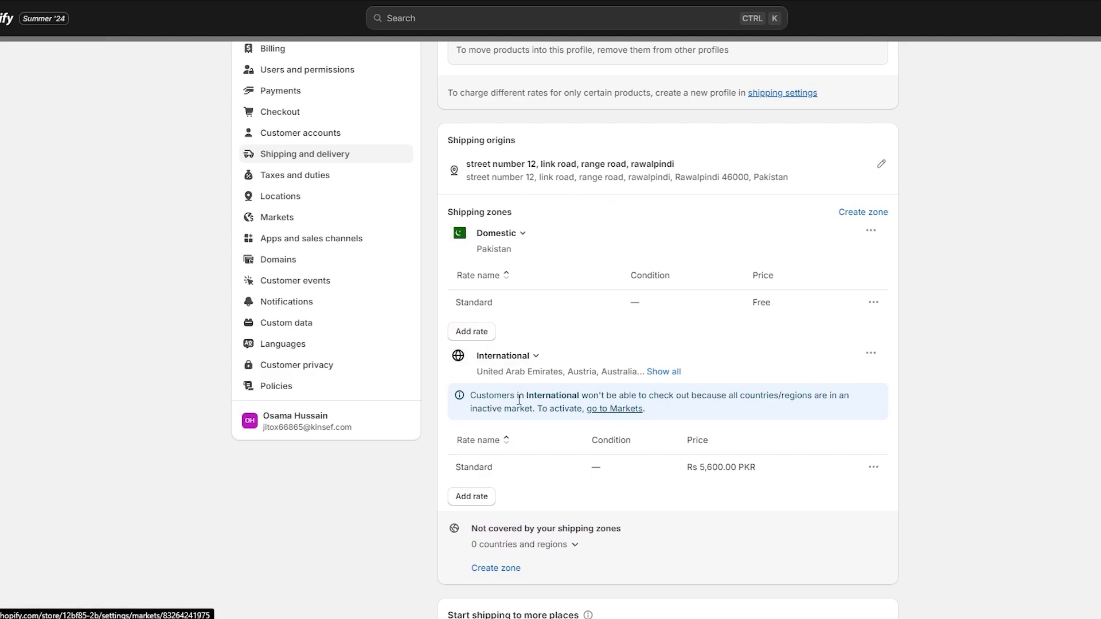
drag(517, 396, 791, 407)
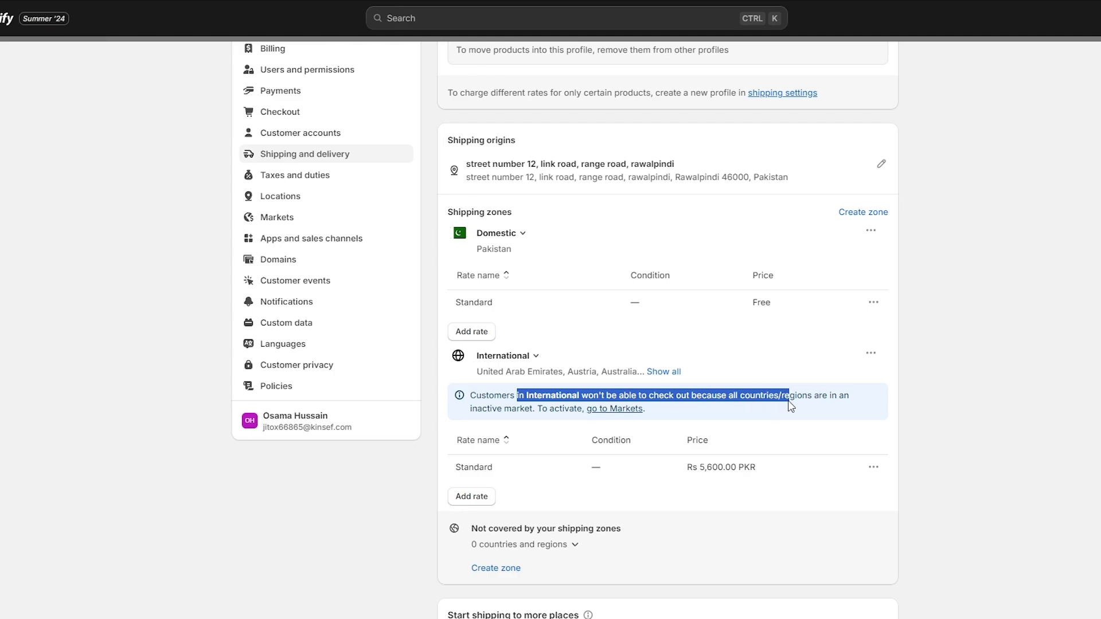
click(506, 383)
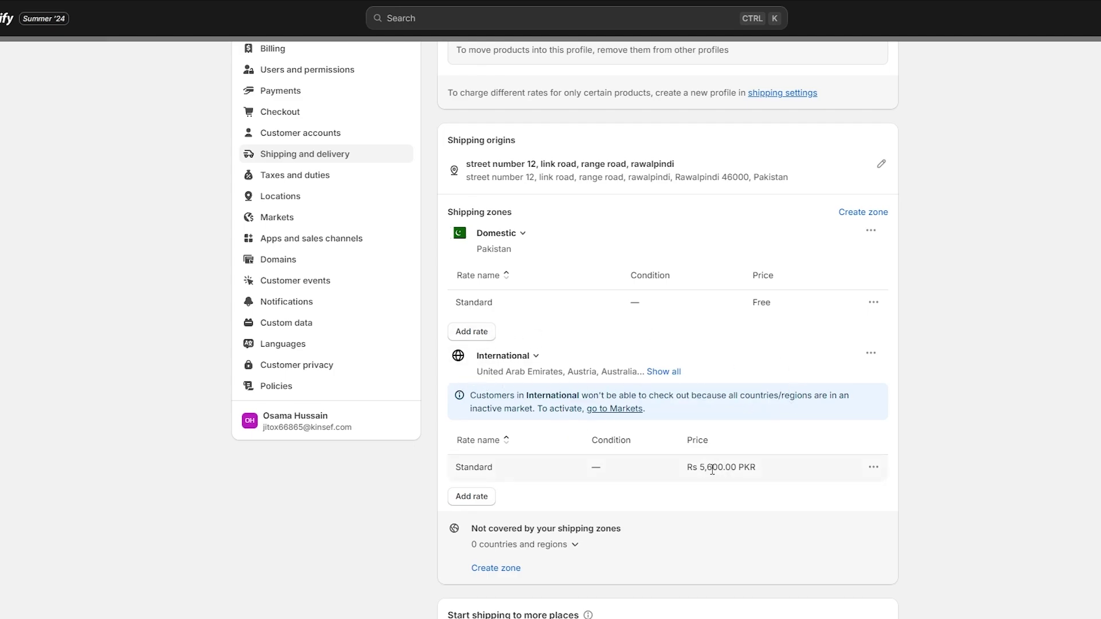
drag(694, 437, 767, 473)
click(485, 300)
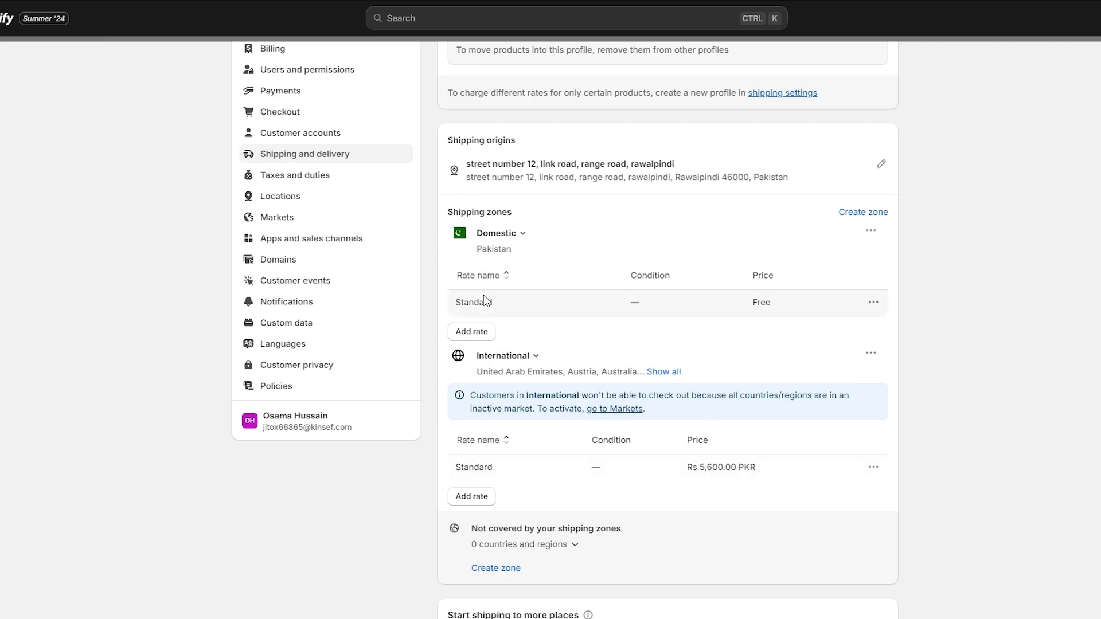
Step: Edit the Domestic zone, untick and retick Pakistan, and close without changes
click(871, 232)
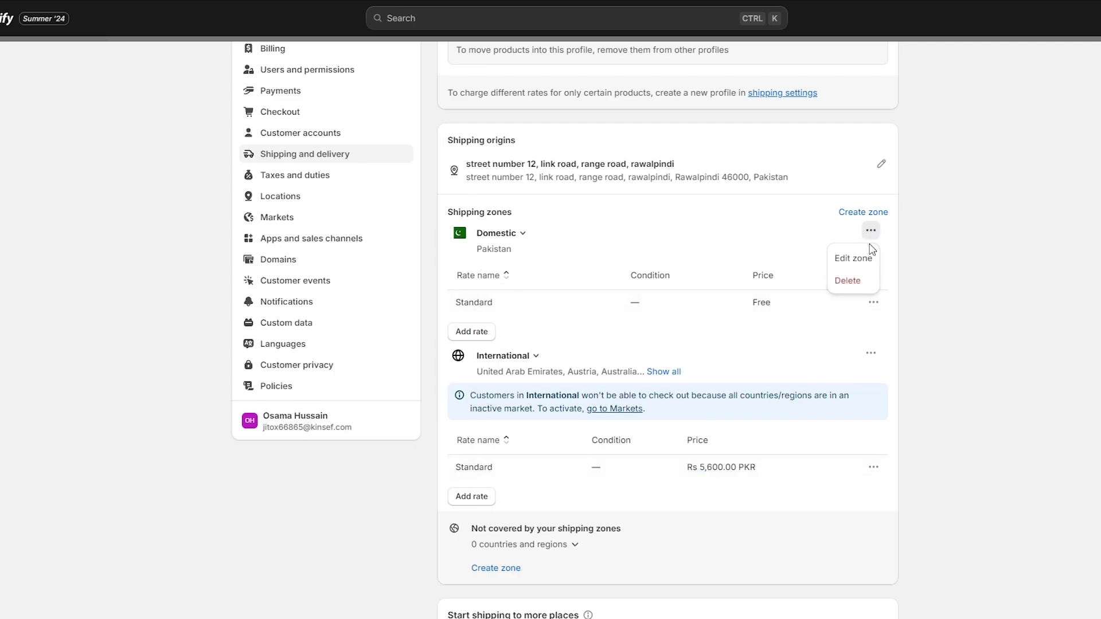
click(867, 263)
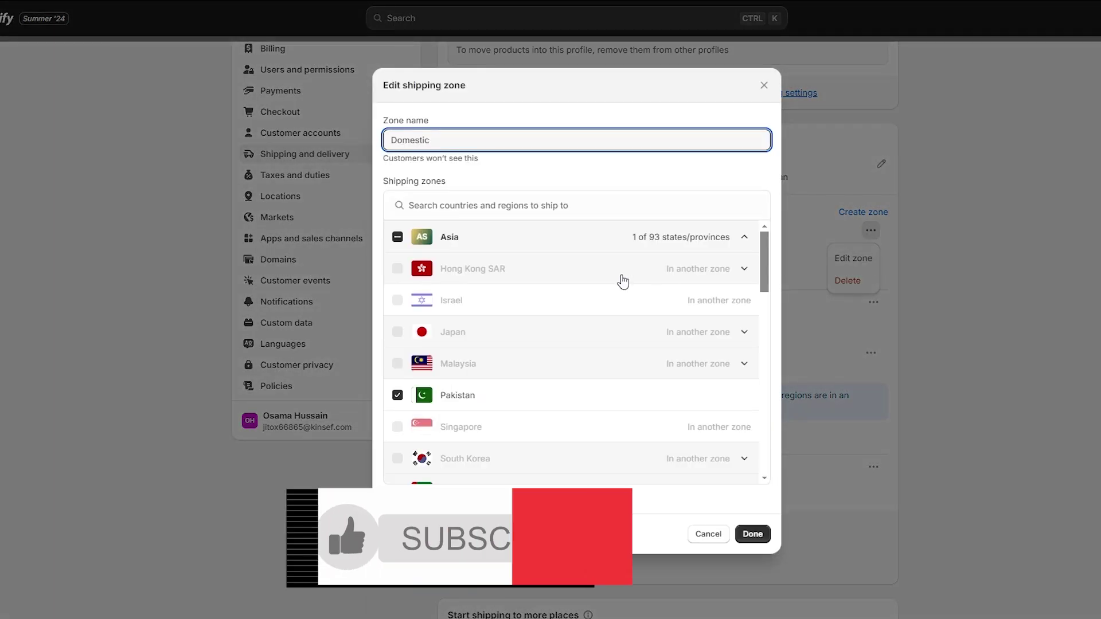
click(496, 396)
click(521, 393)
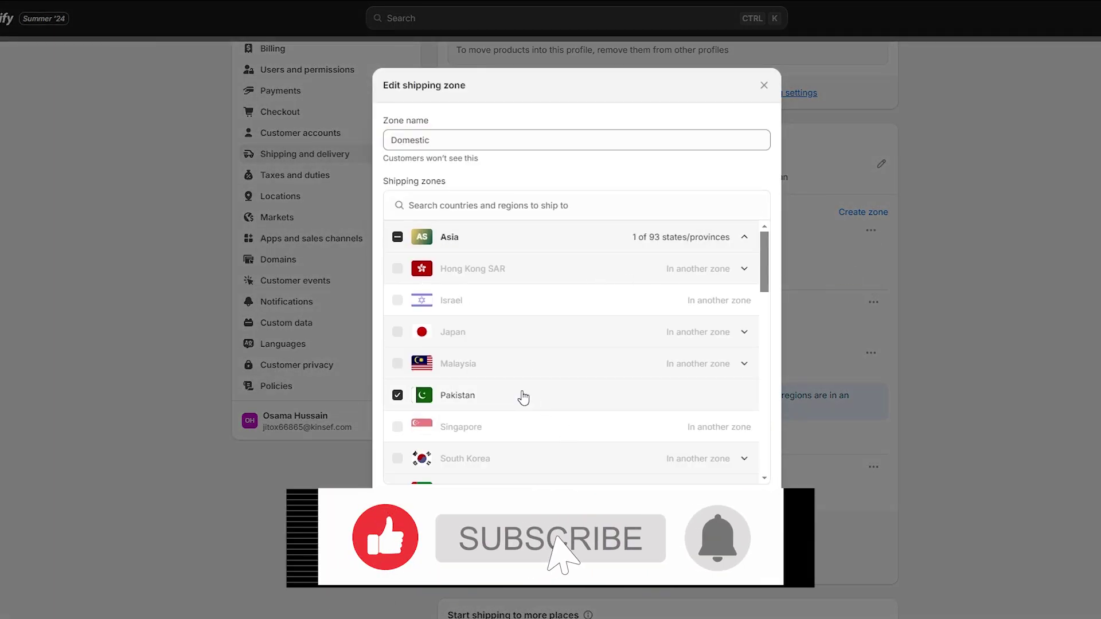
click(764, 85)
scroll(740, 145, up, 3)
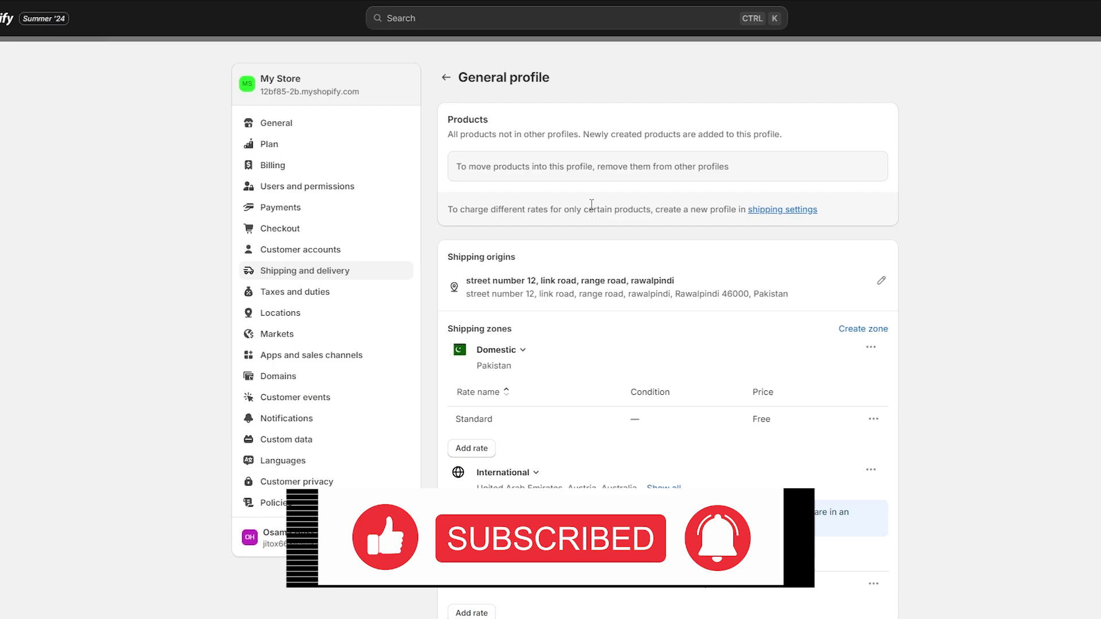
Step: Start a new custom shipping profile, browse its empty product picker, then abandon it unsaved
click(446, 77)
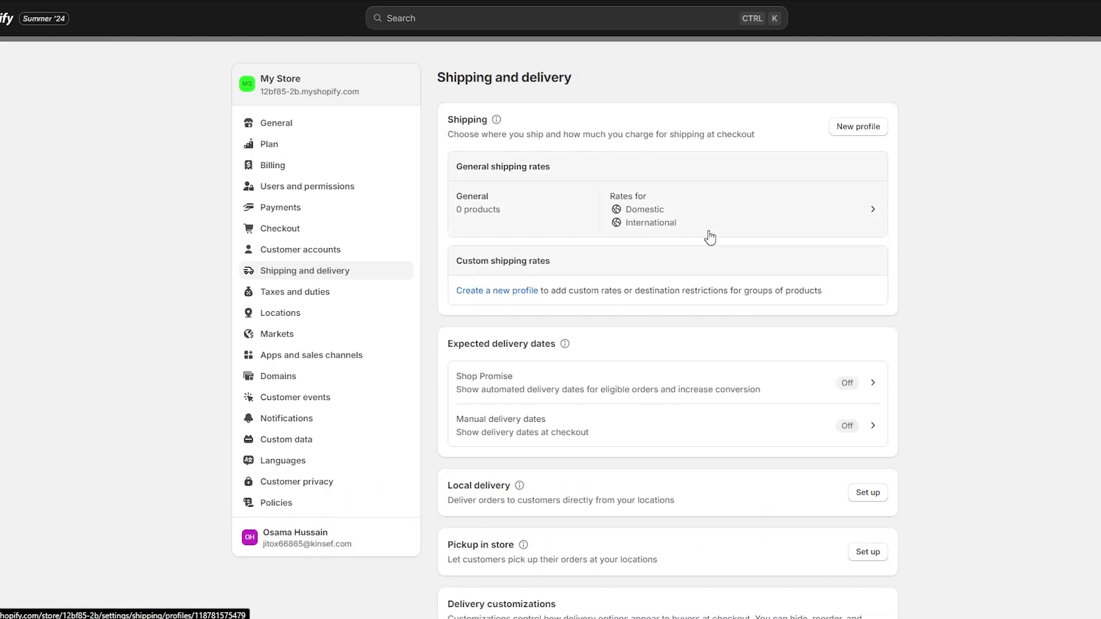
click(522, 293)
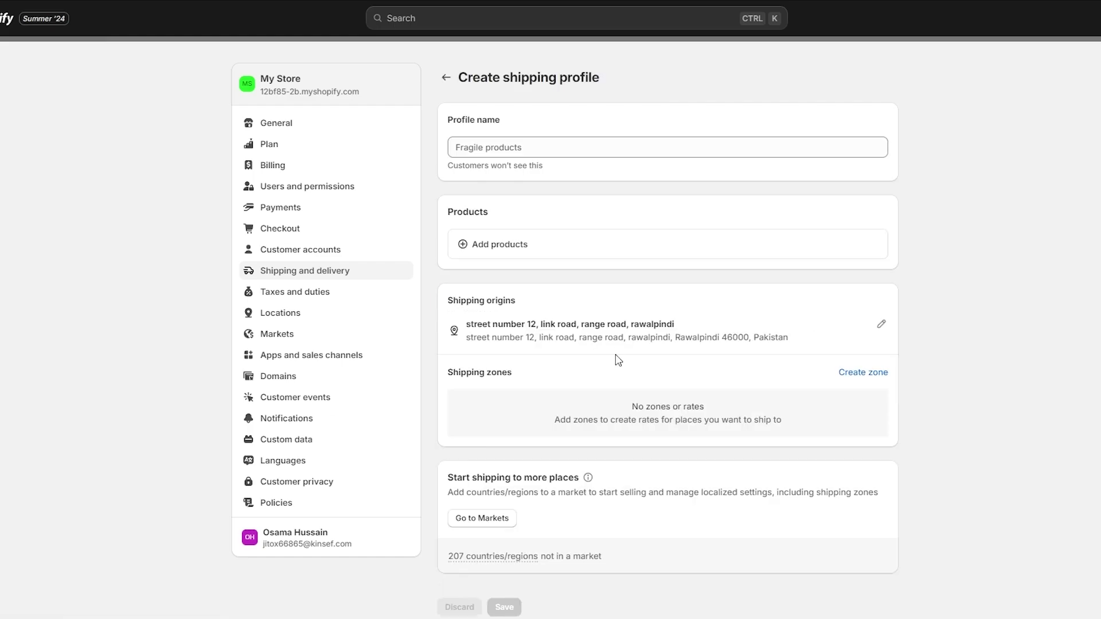
click(511, 140)
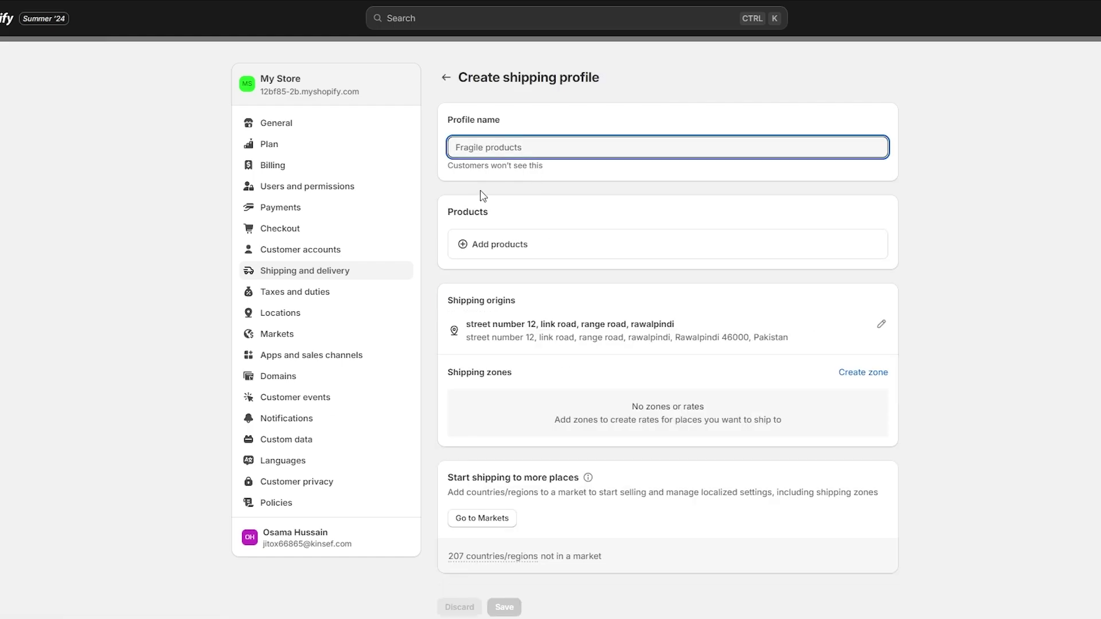
click(504, 244)
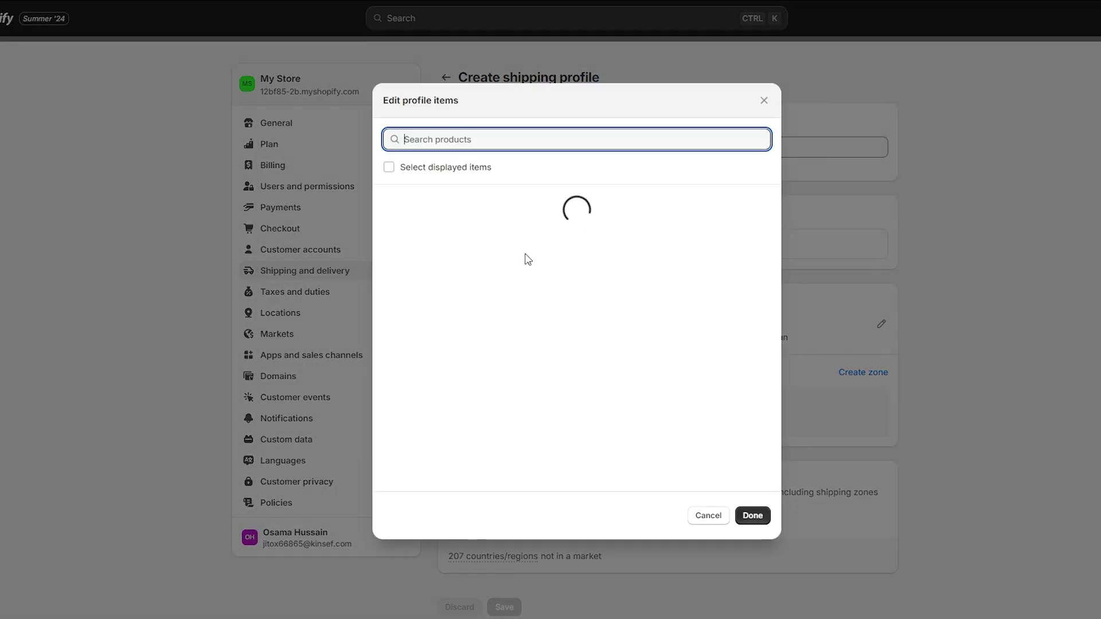
click(764, 101)
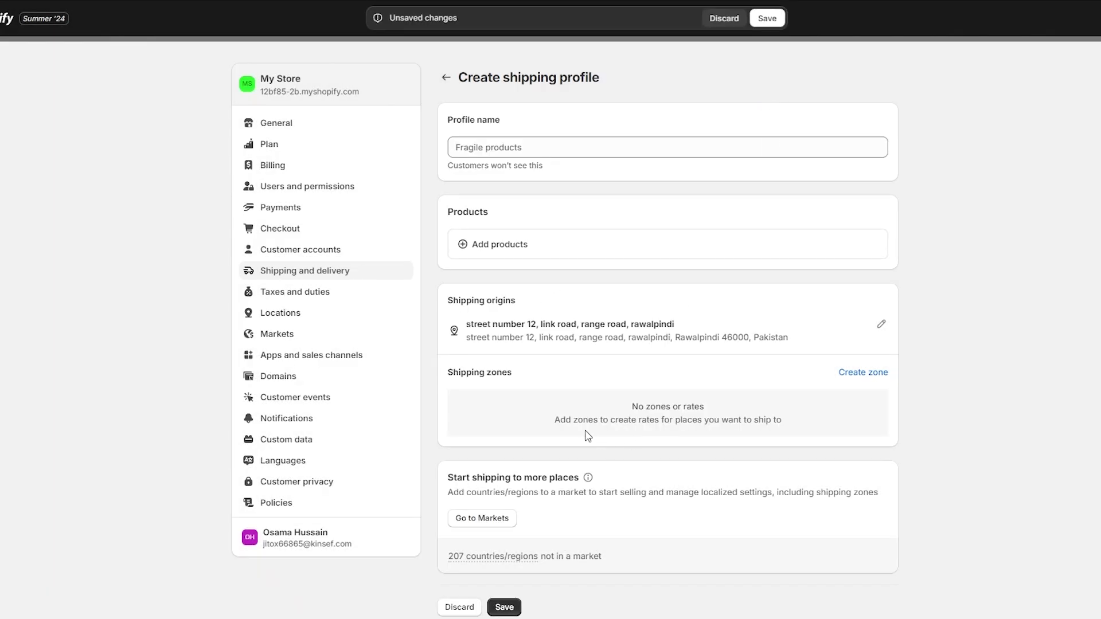
scroll(452, 266, down, 2)
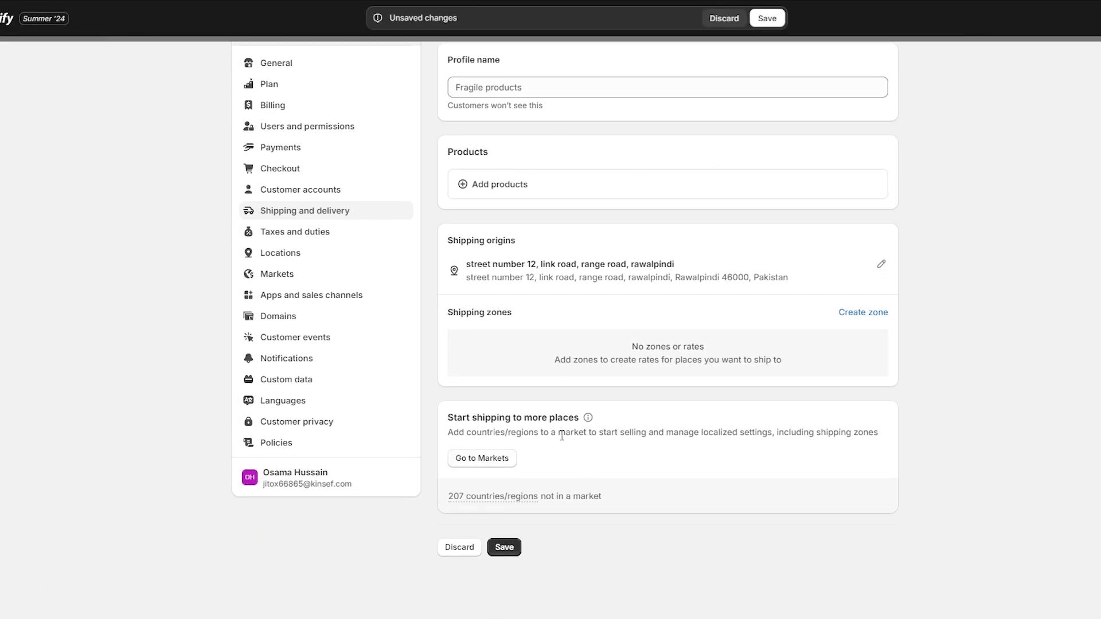
scroll(597, 361, up, 2)
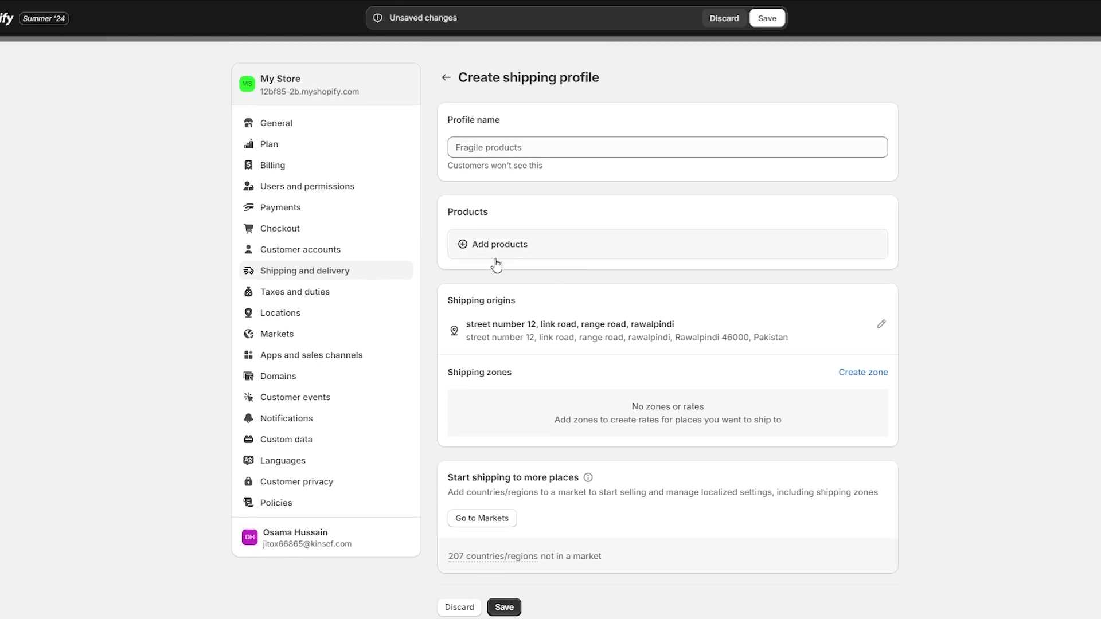
click(448, 78)
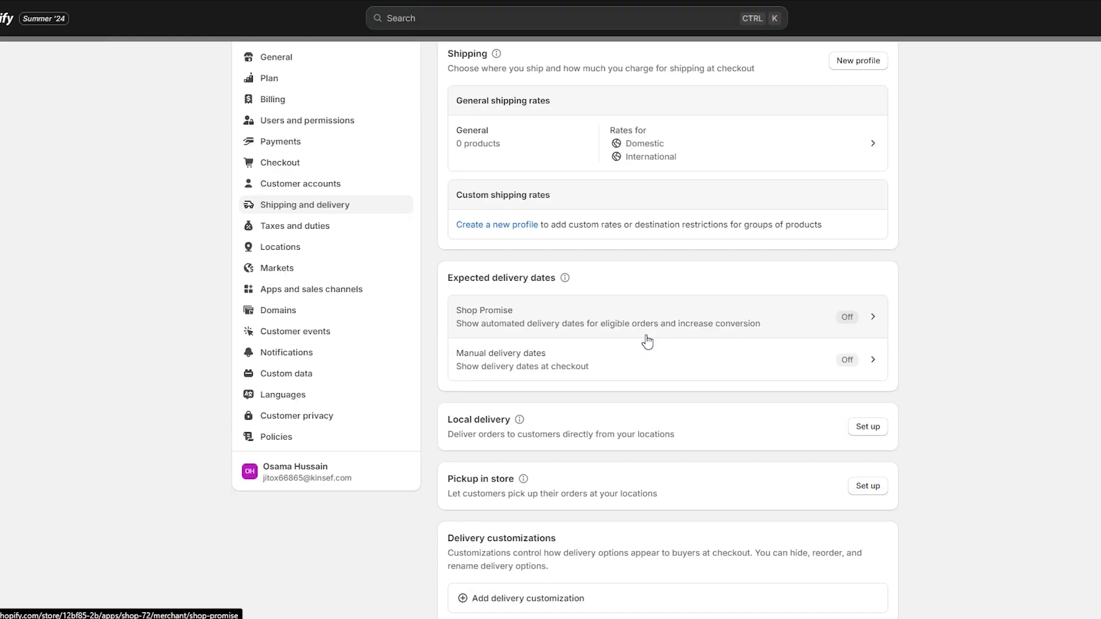
Step: Review Expected delivery dates, open Shop Promise and start activating Shopify Payments
scroll(646, 342, down, 3)
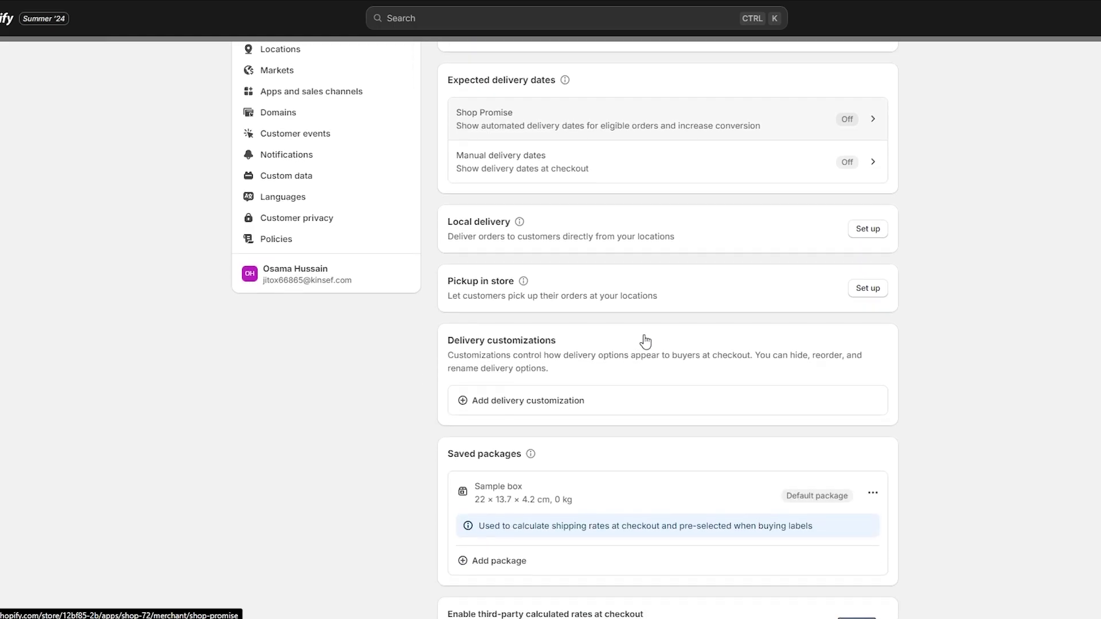
scroll(646, 342, up, 3)
scroll(499, 276, up, 2)
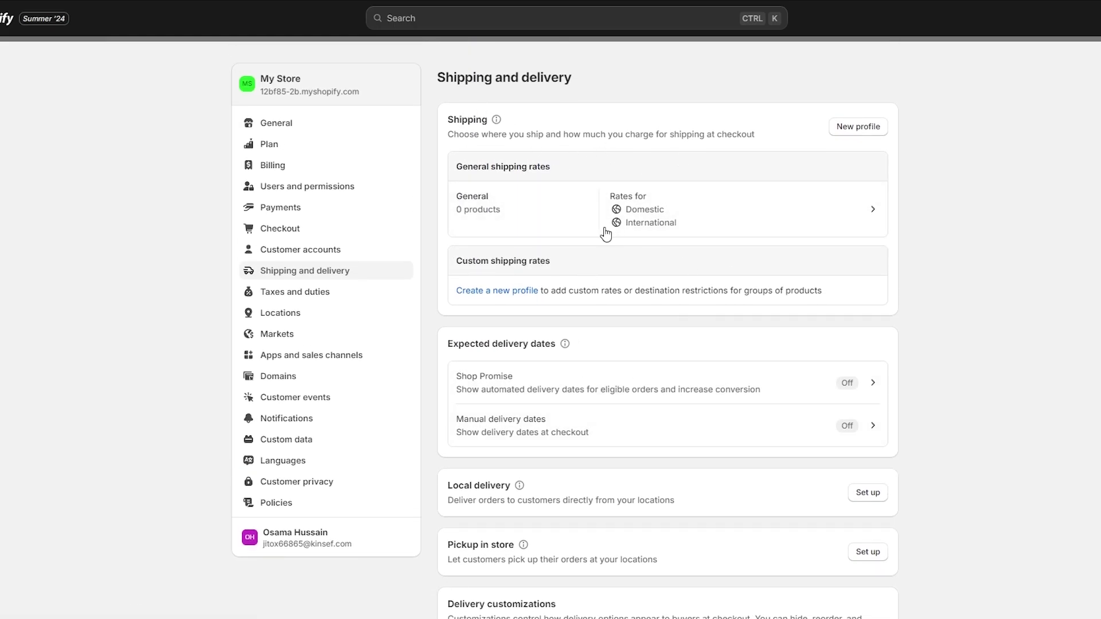
drag(448, 343, 550, 357)
click(525, 388)
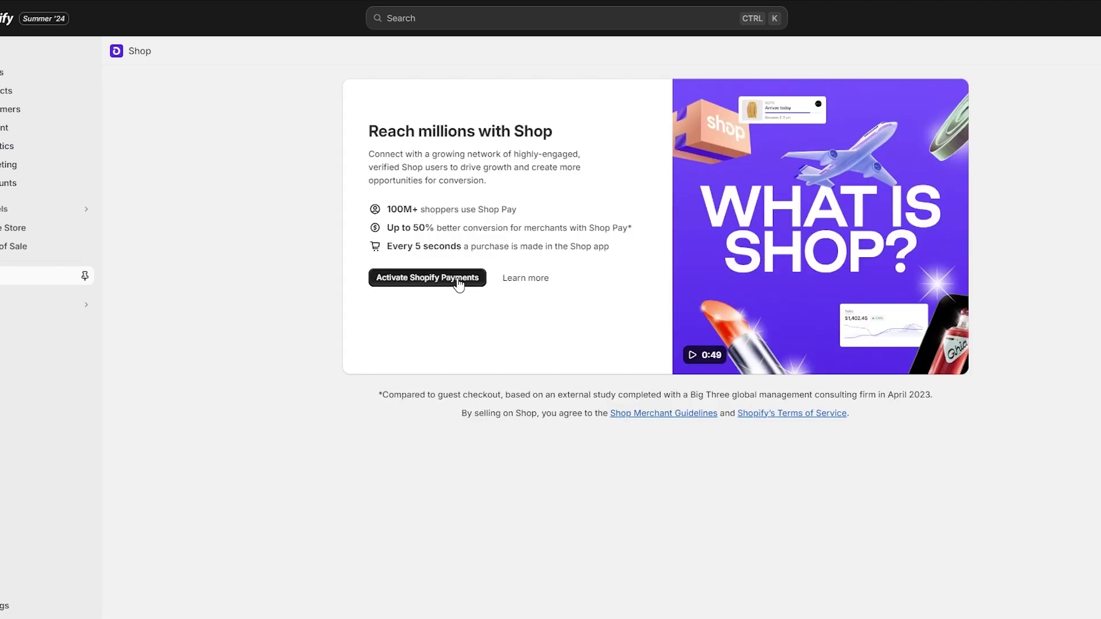
click(459, 283)
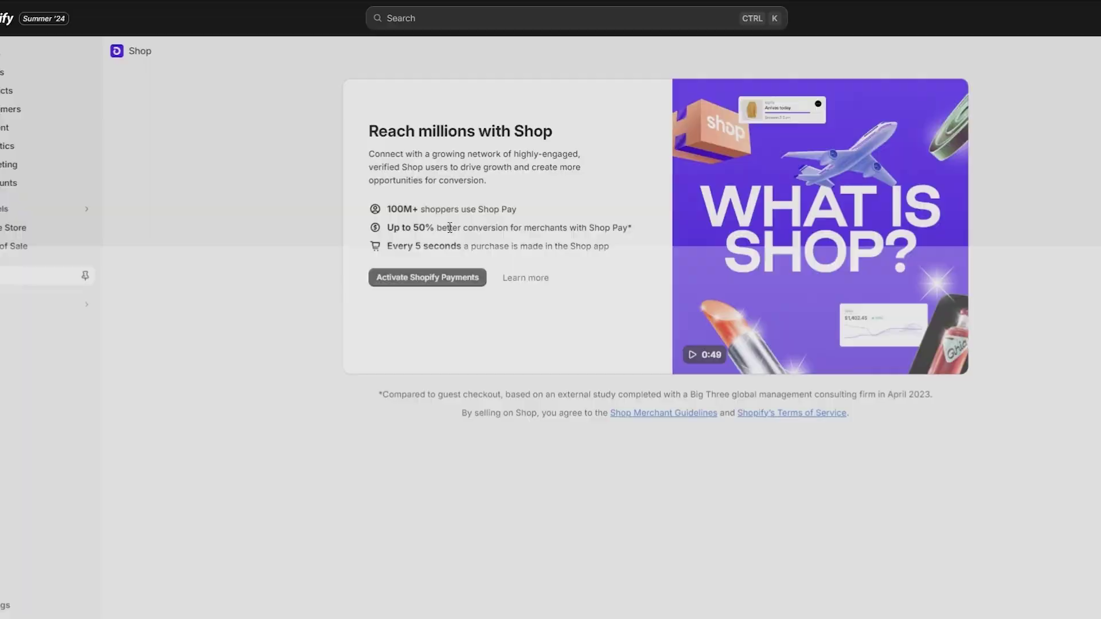
Step: Back on Shipping and delivery, begin setting up Local delivery
scroll(485, 344, down, 3)
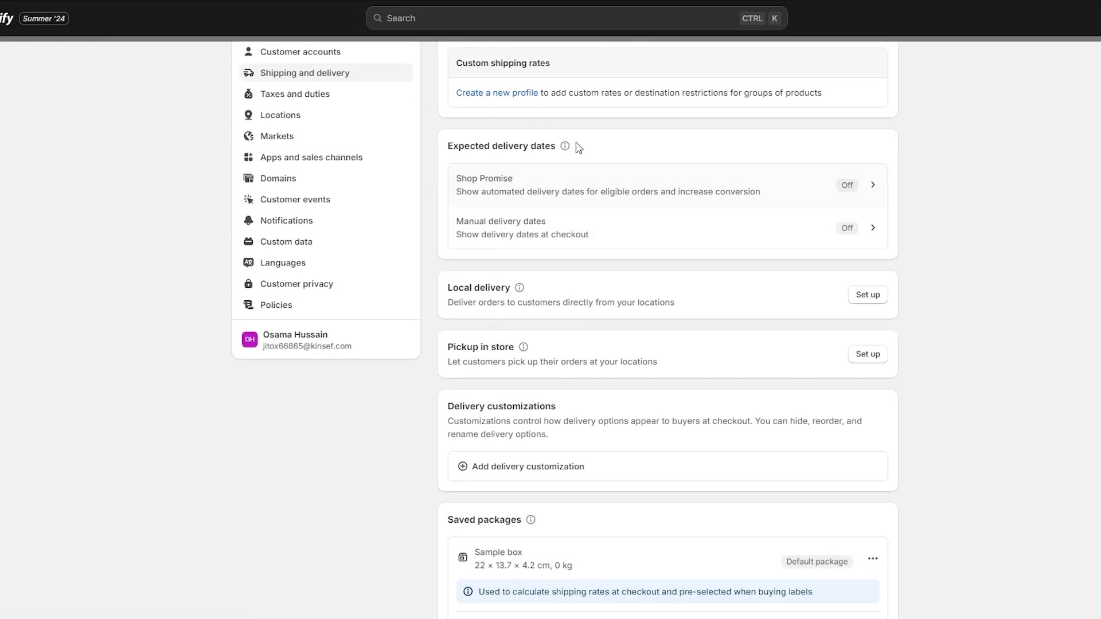
drag(453, 145, 554, 141)
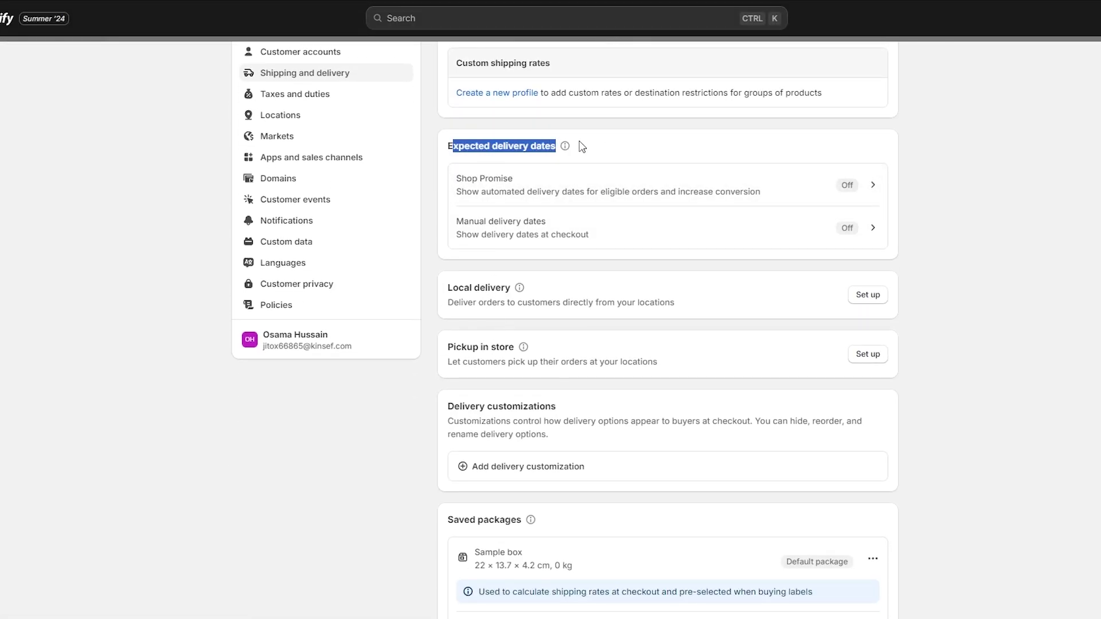
click(472, 270)
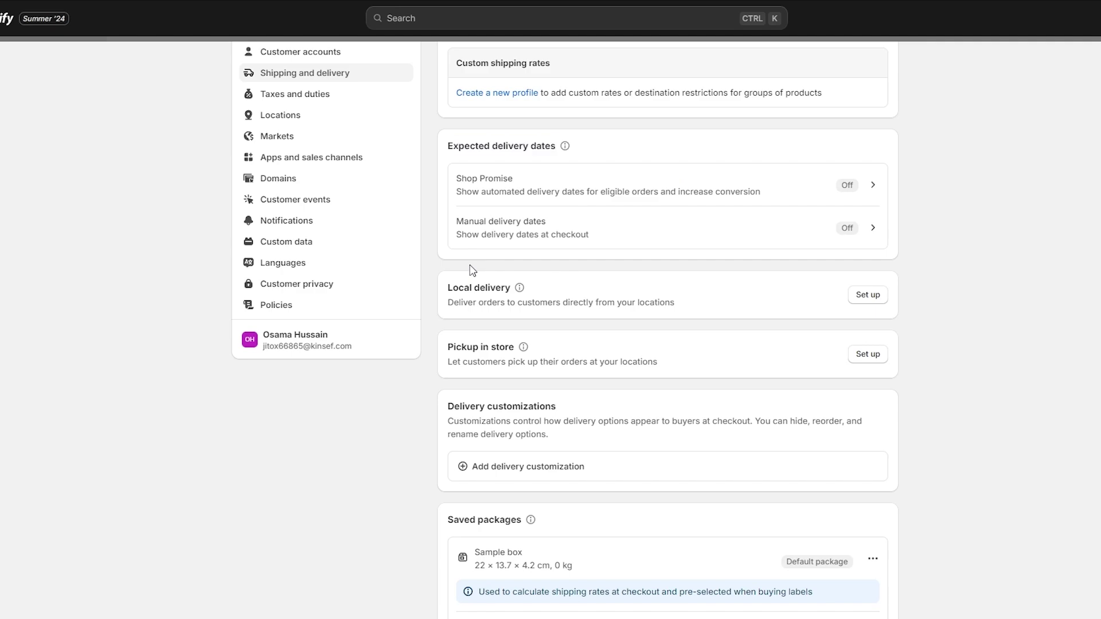
drag(455, 288, 734, 307)
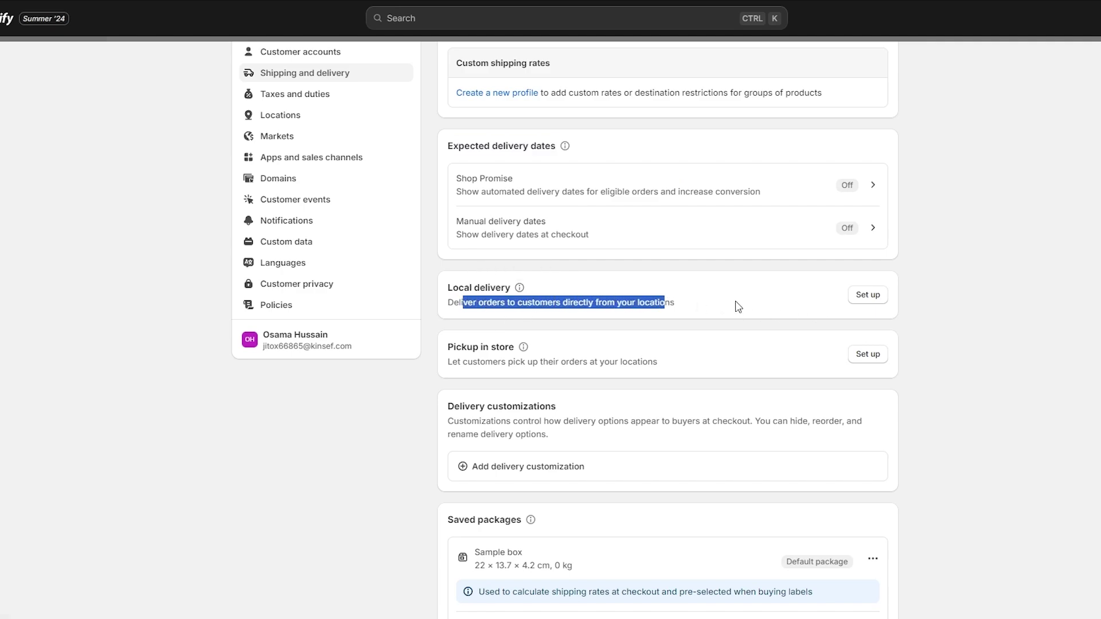
click(855, 299)
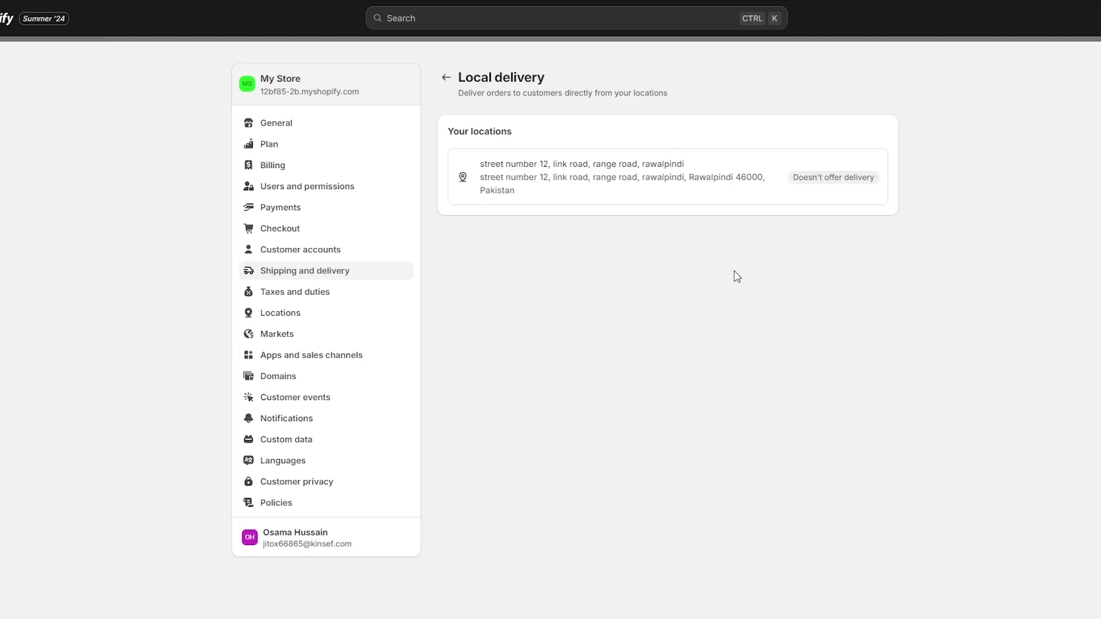
Step: Turn on local delivery for the store location using a 10 km delivery radius
triple_click(475, 134)
click(513, 190)
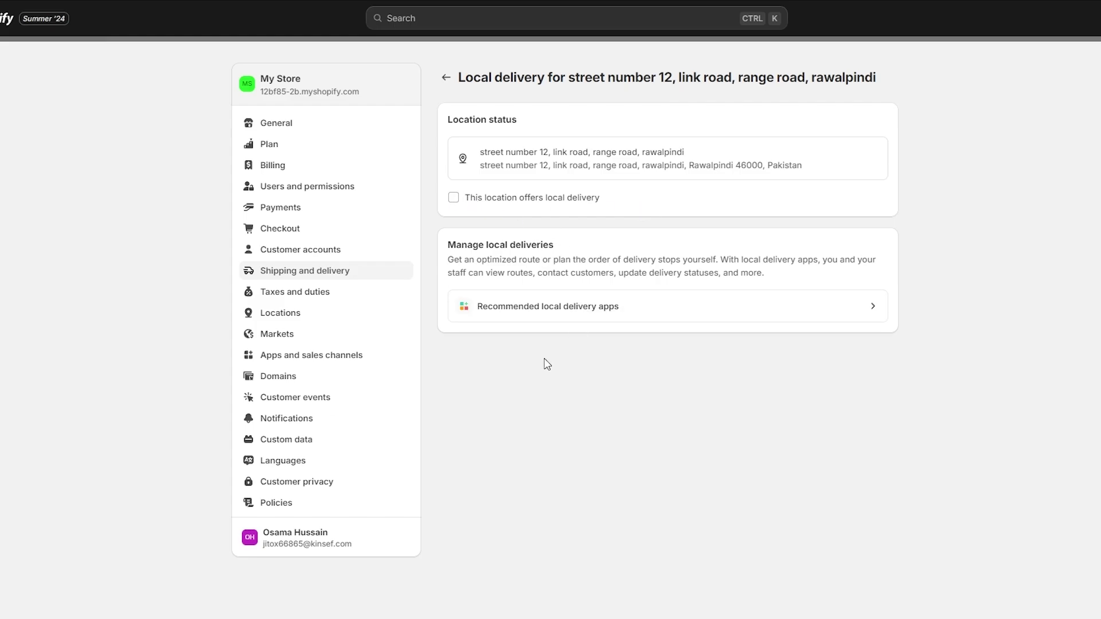
click(454, 198)
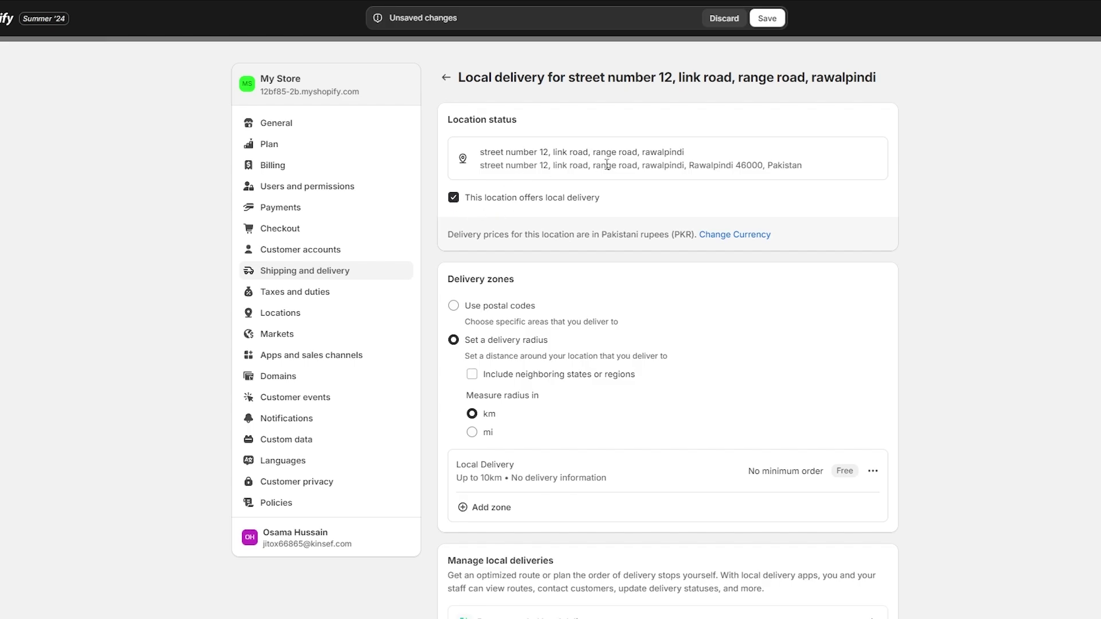
click(596, 207)
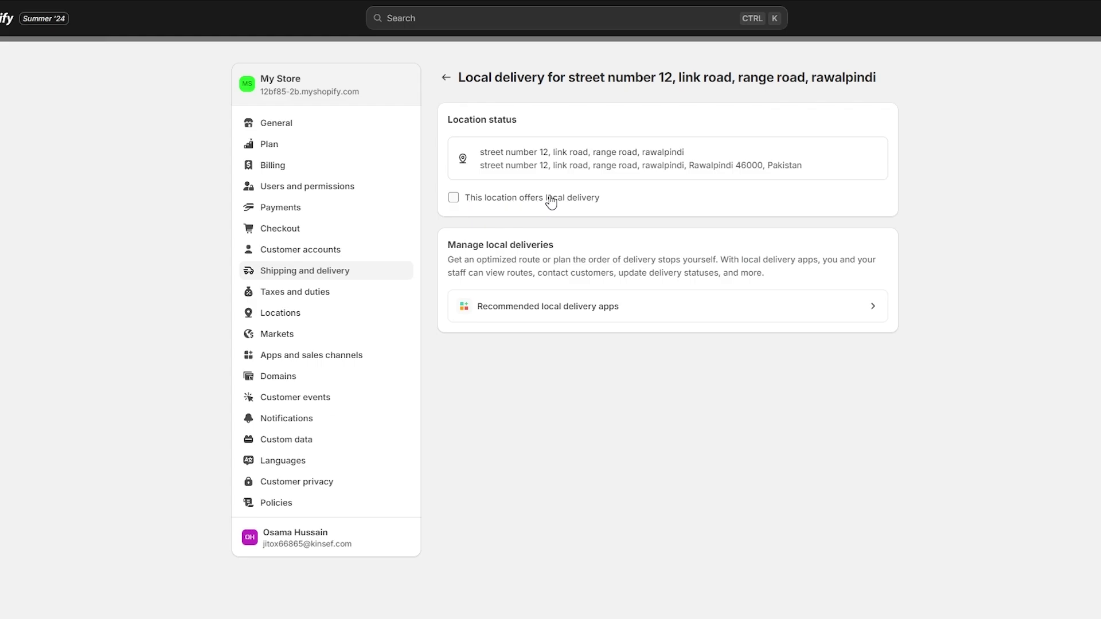
click(535, 204)
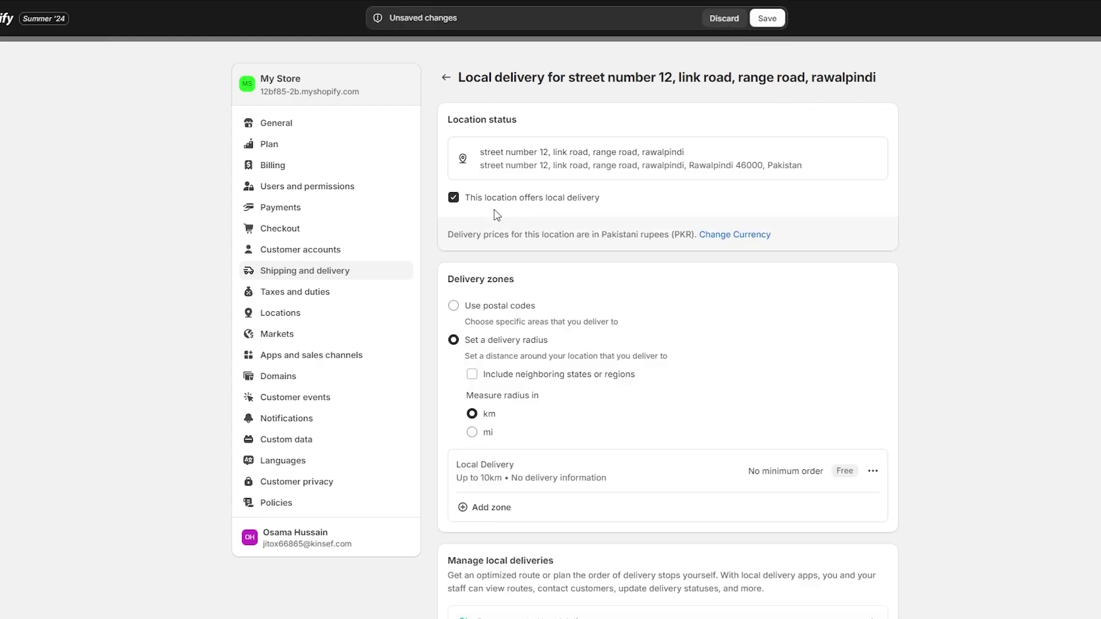
scroll(494, 215, down, 2)
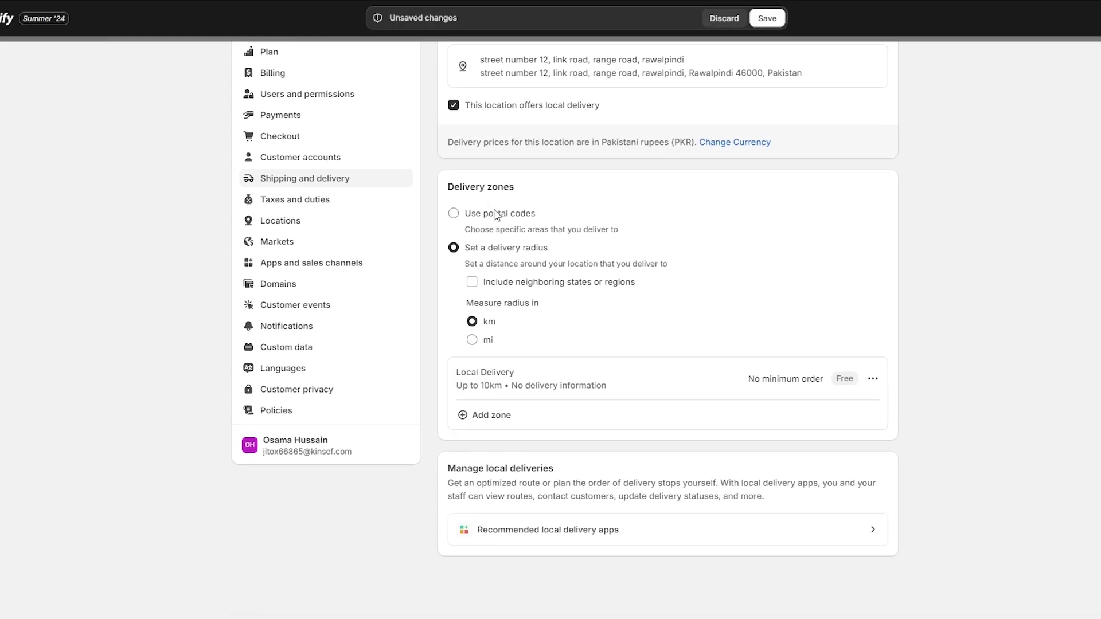
click(453, 214)
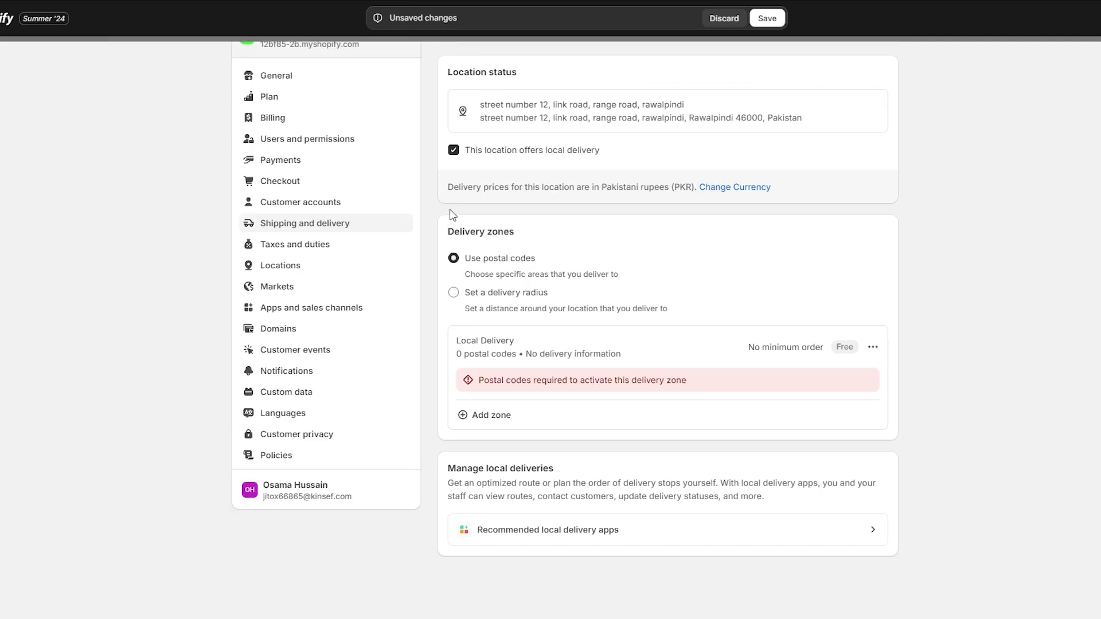
click(454, 293)
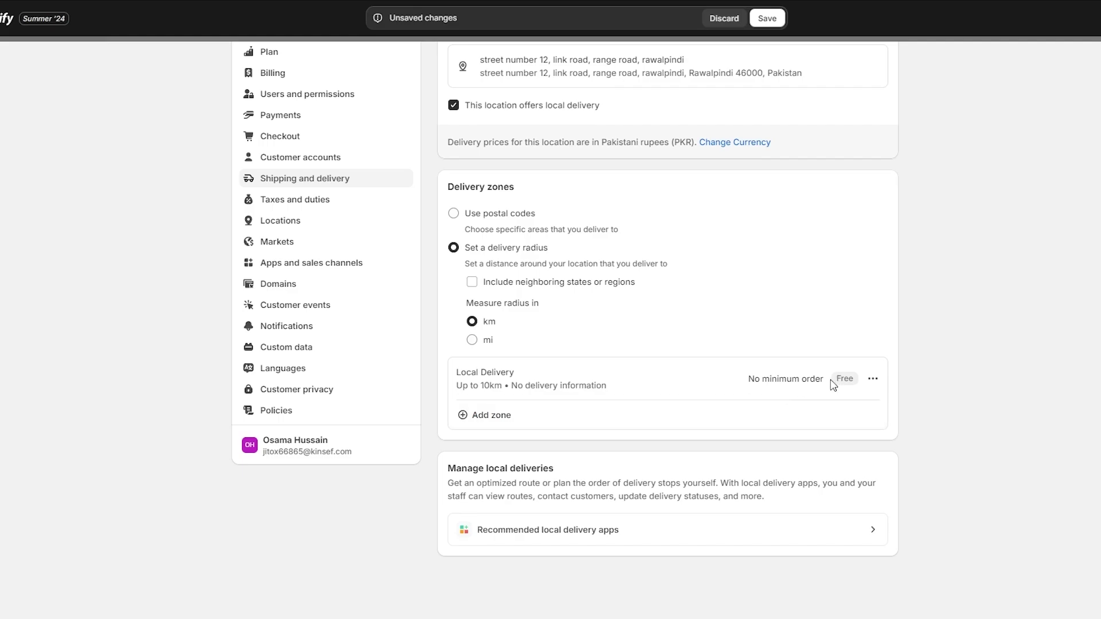
click(873, 380)
Step: Set the Local Delivery zone to a Rs 500.00 minimum order and Rs 200.00 price, and save
click(869, 409)
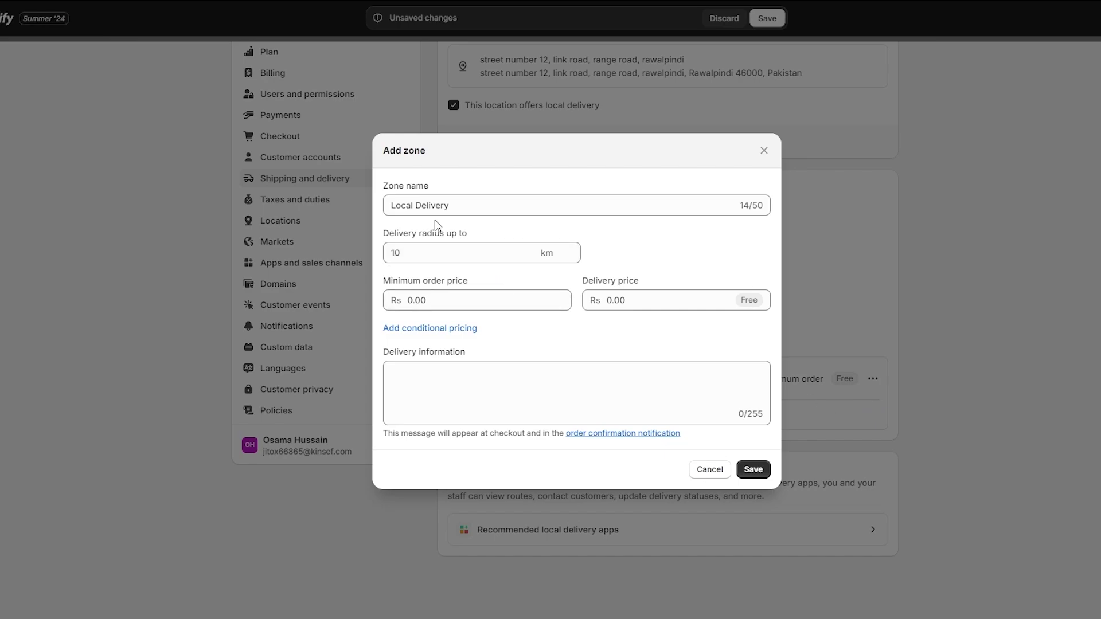
click(426, 306)
text(50)
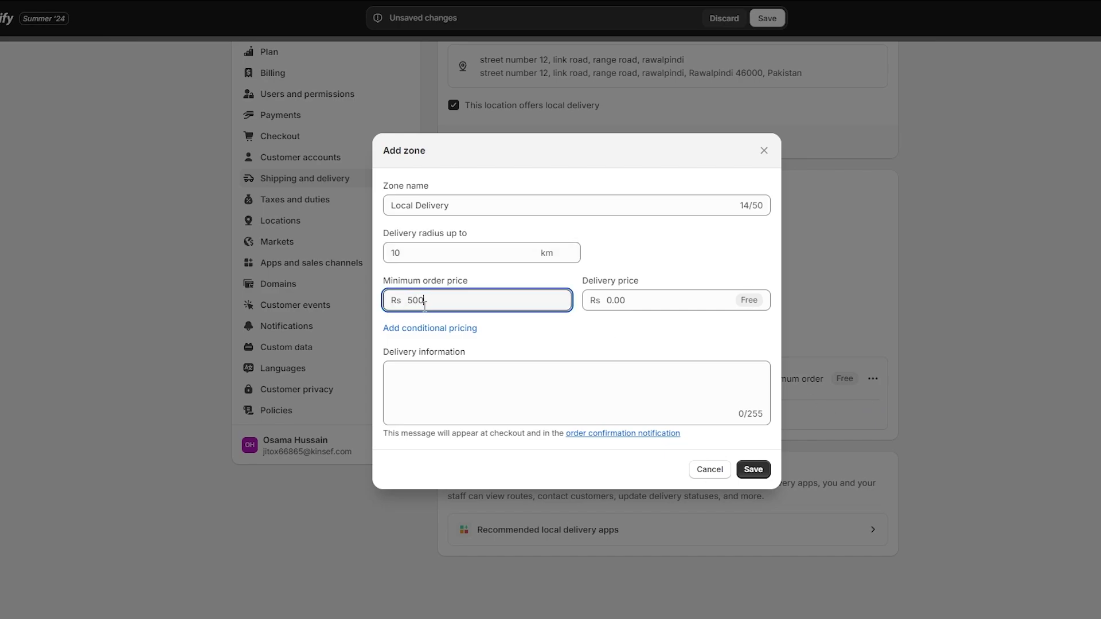
click(636, 298)
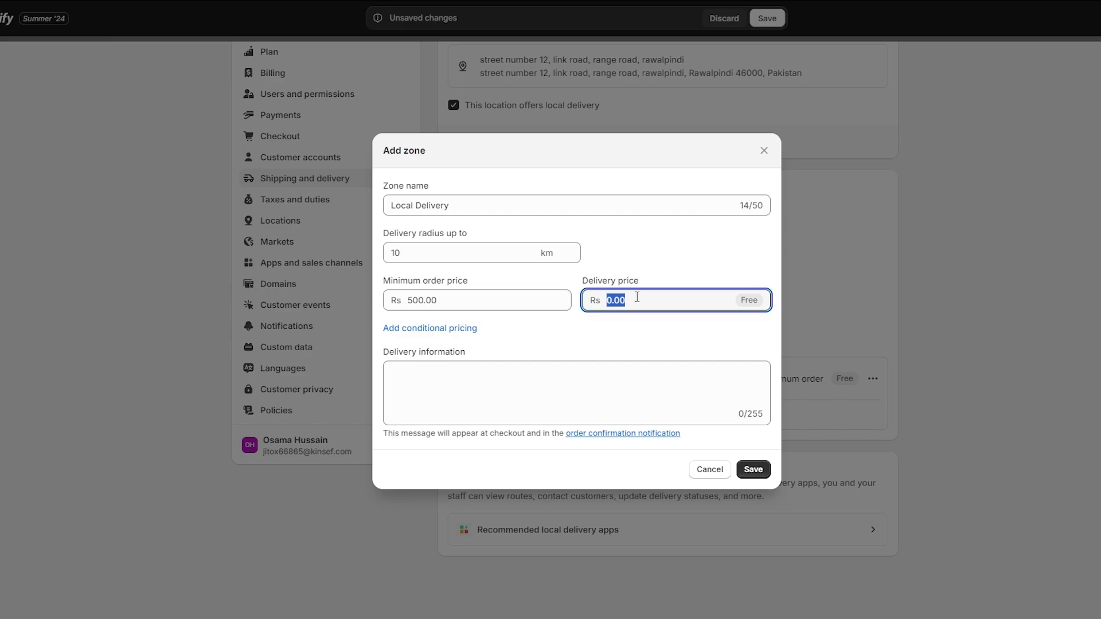
text(20)
click(603, 344)
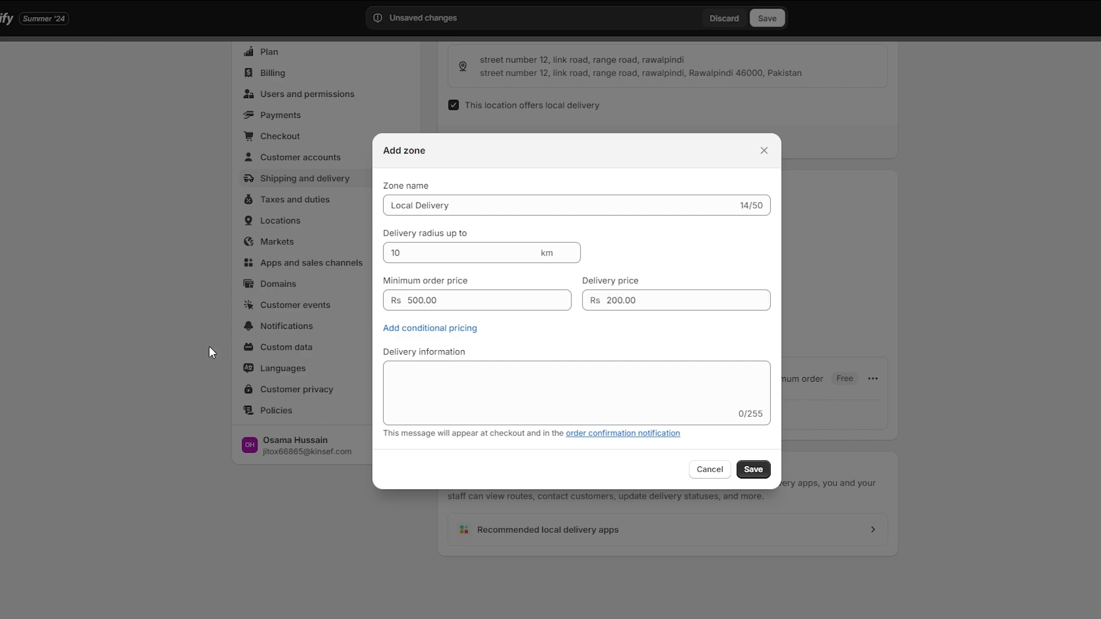
click(753, 469)
scroll(463, 270, up, 2)
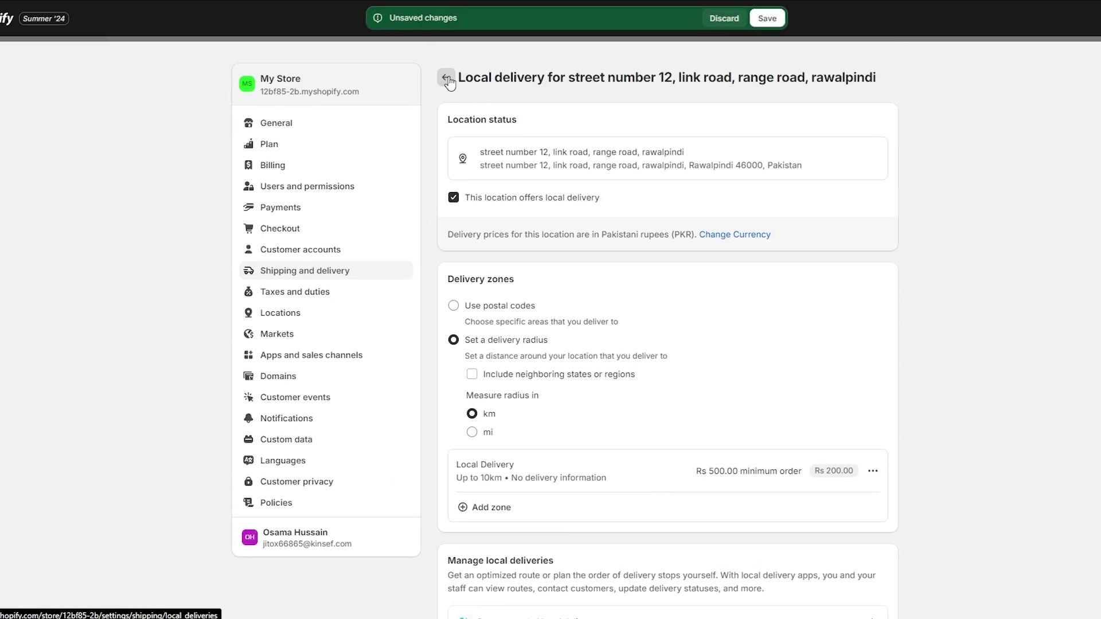
click(769, 19)
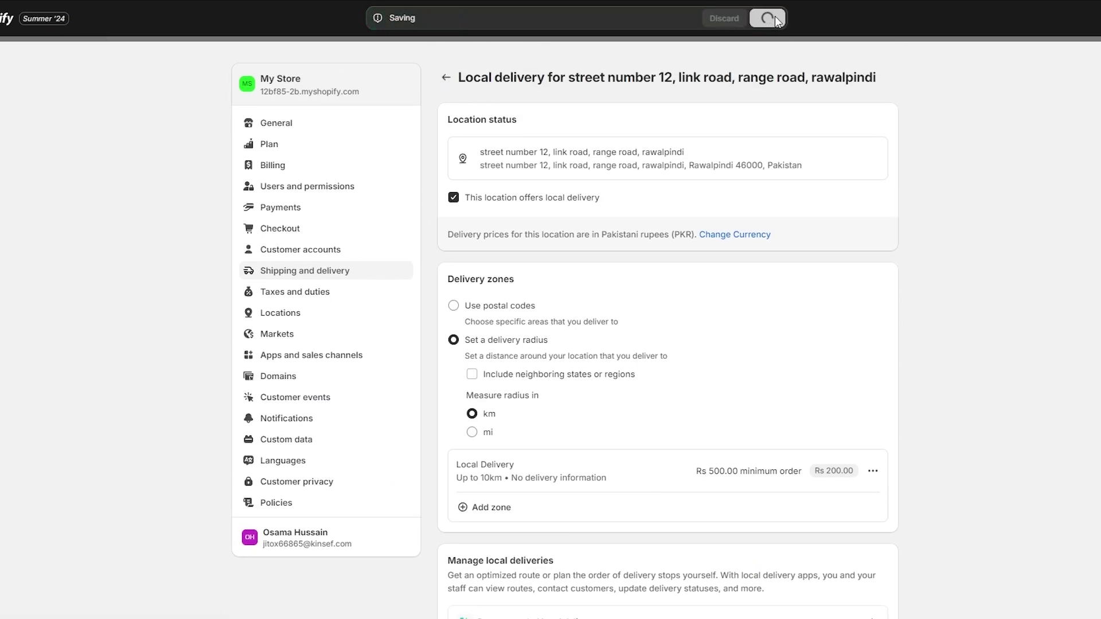
click(446, 77)
Step: Return to Shipping and delivery settings and review the Local delivery and Pickup in store sections
click(447, 77)
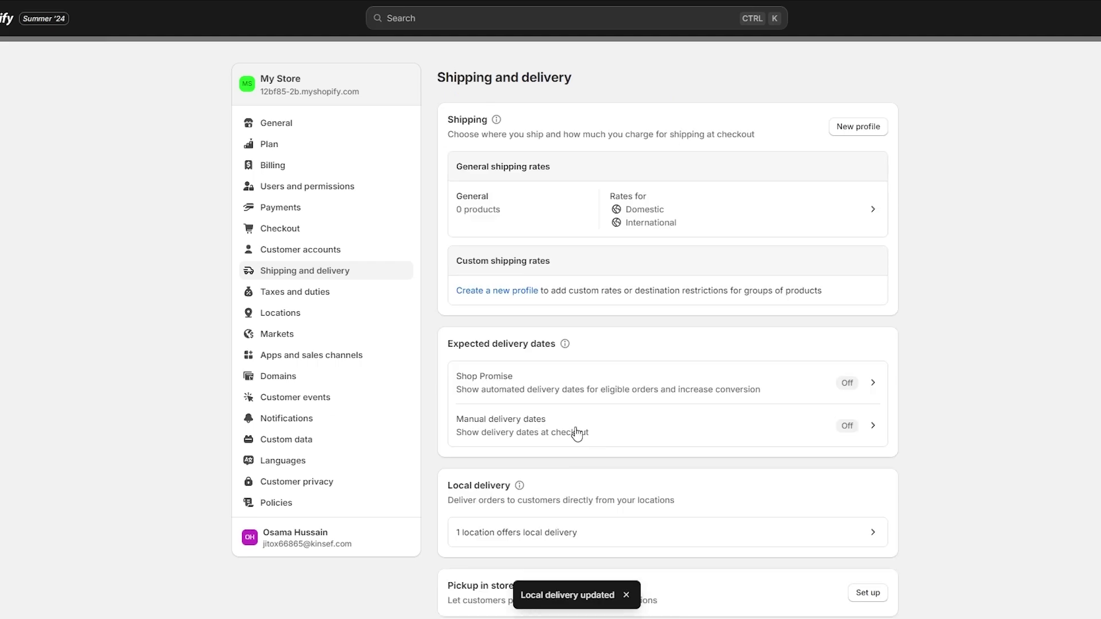
scroll(740, 412, down, 3)
drag(448, 288, 503, 302)
drag(454, 388, 528, 388)
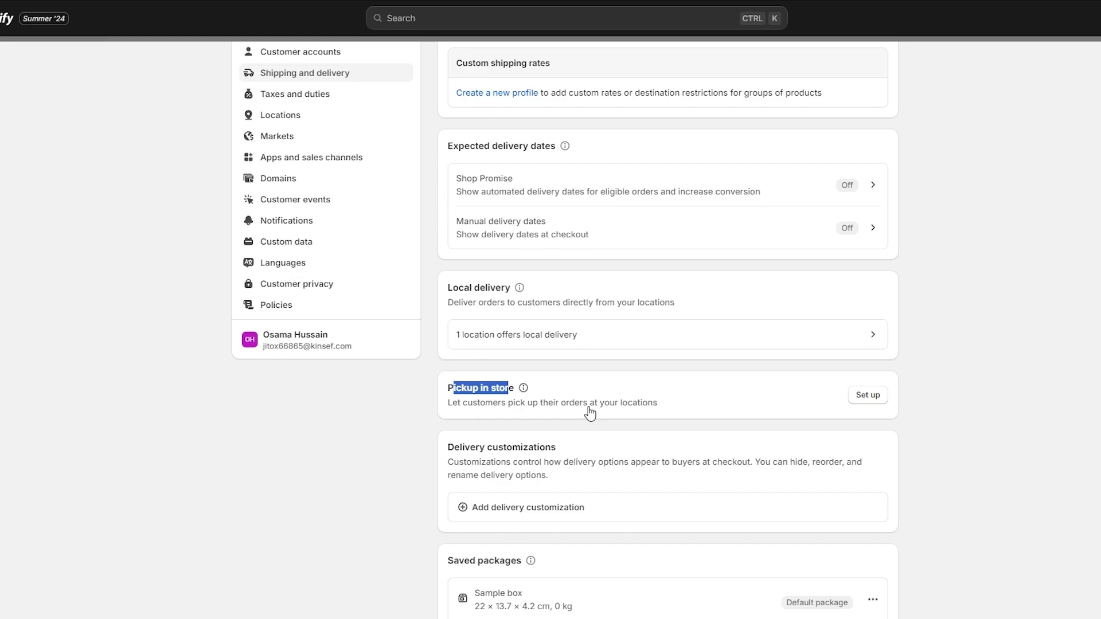
Step: Turn on 'This location offers in-store pickup' for the store location, then go to location settings
click(881, 401)
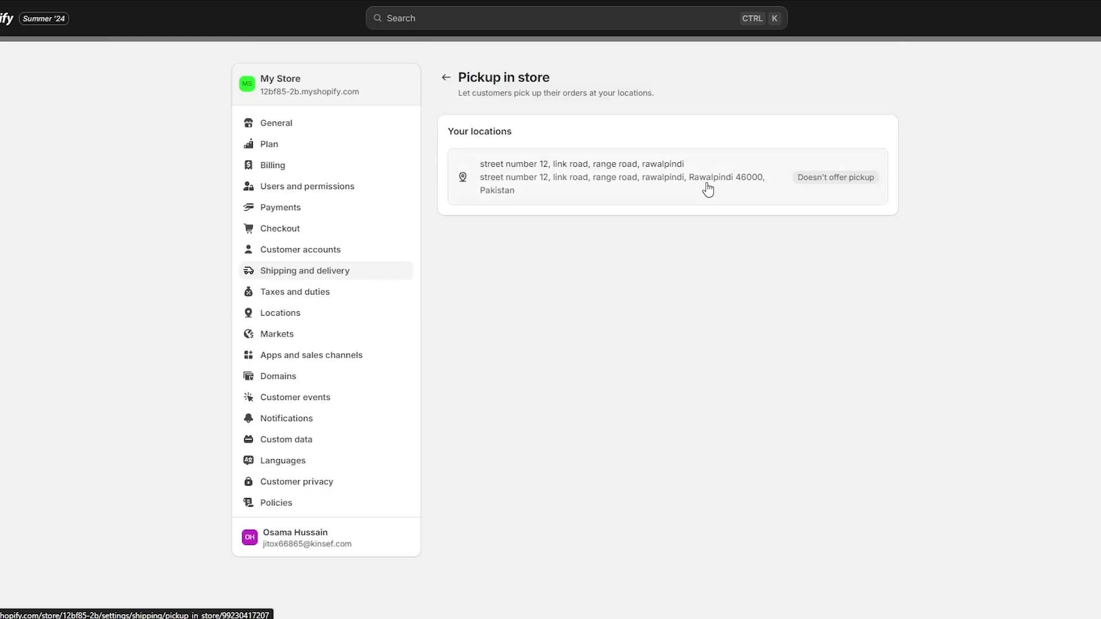
click(576, 183)
click(506, 225)
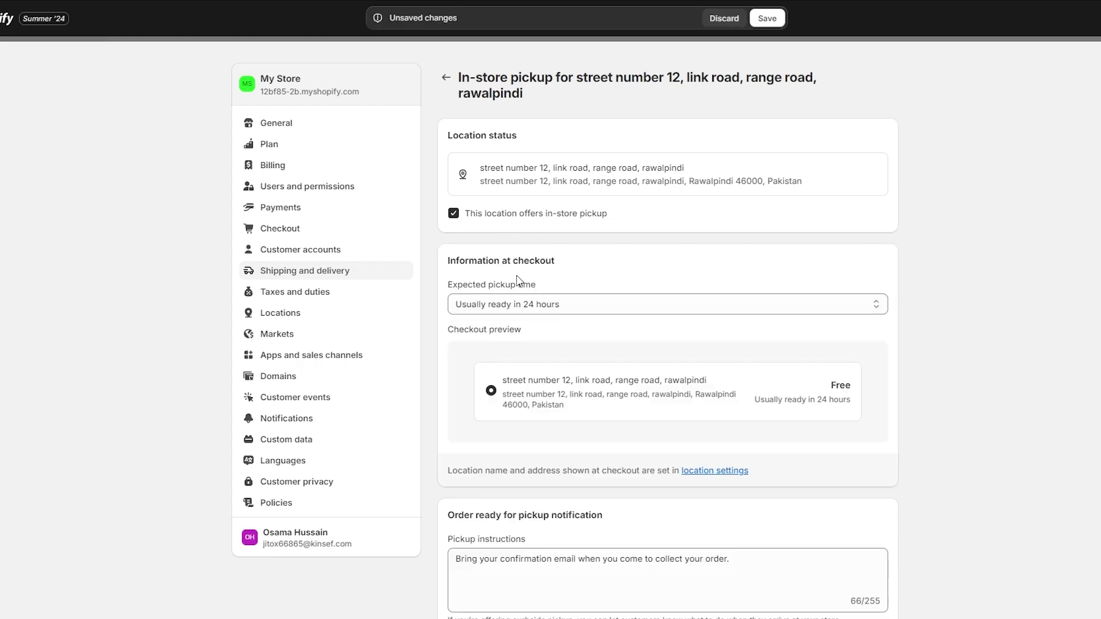
drag(492, 224, 565, 224)
click(590, 228)
click(591, 228)
scroll(598, 356, down, 2)
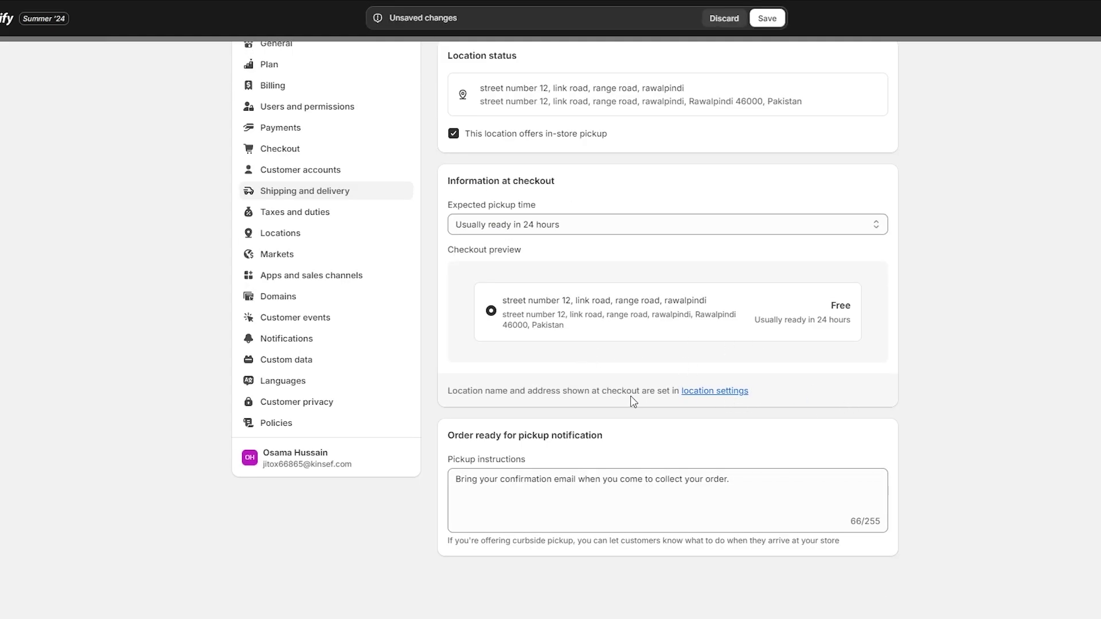
click(701, 392)
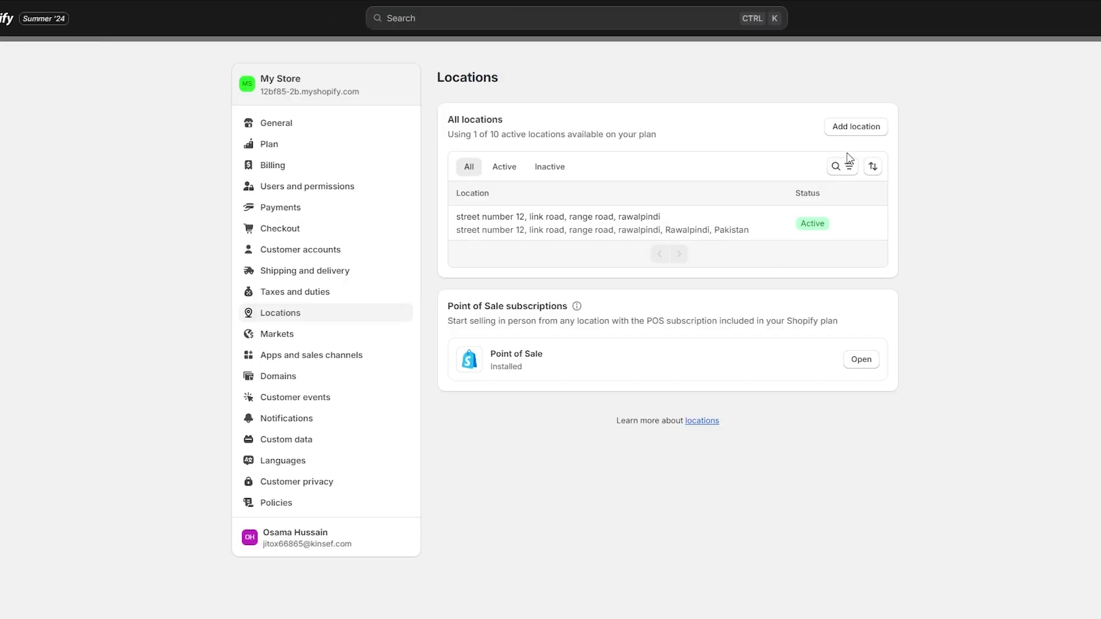
Step: Start a new location, try Nauru then Mauritania as country, then discard it and go back
click(849, 129)
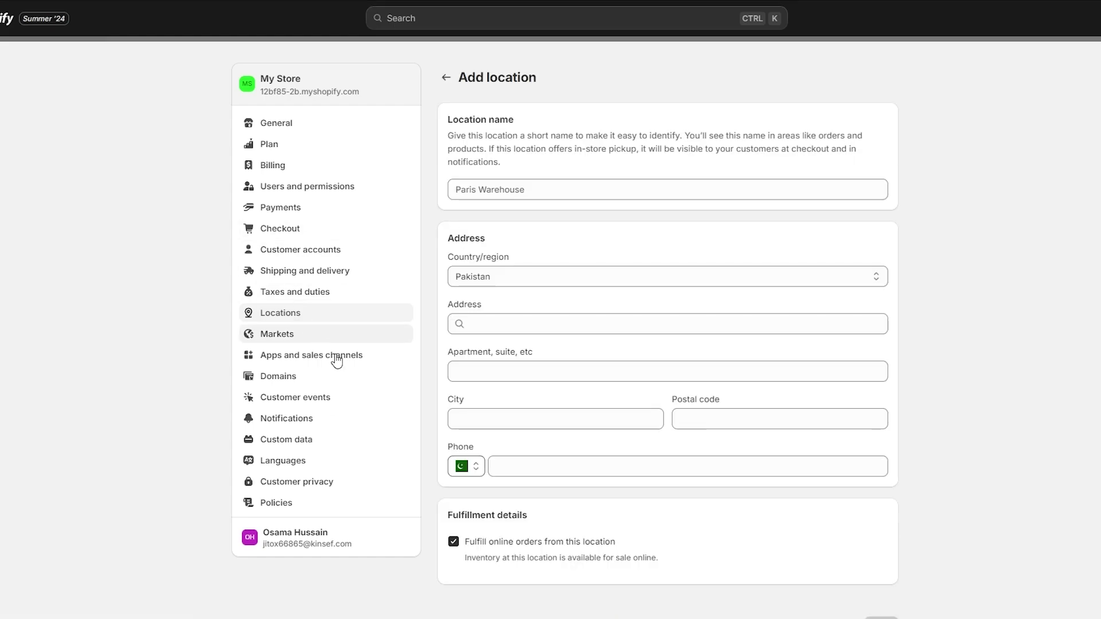
click(526, 271)
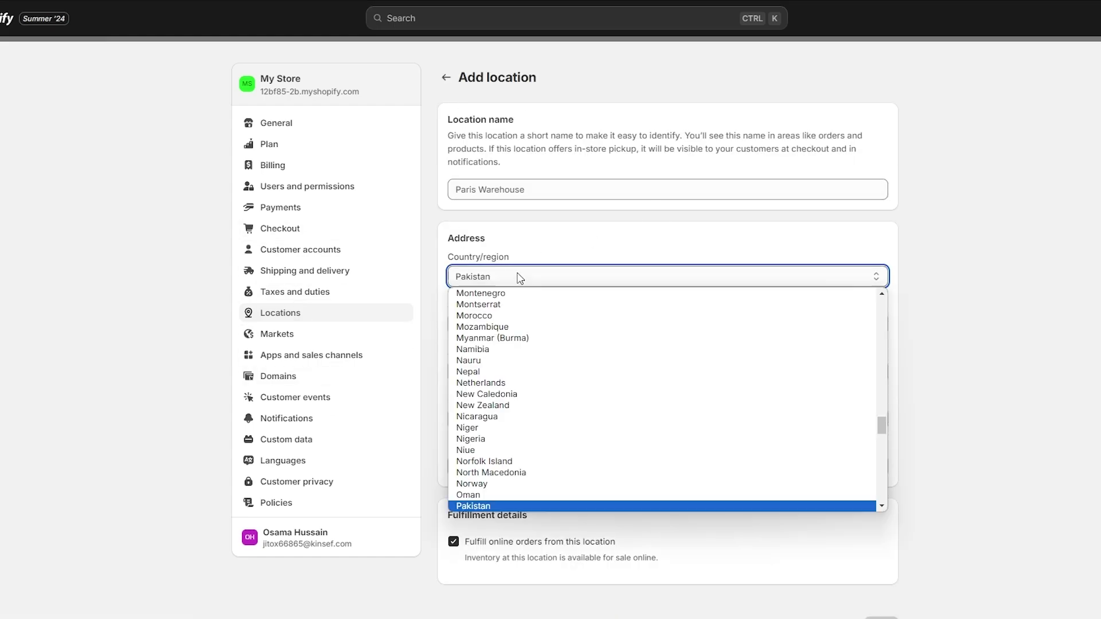
click(503, 362)
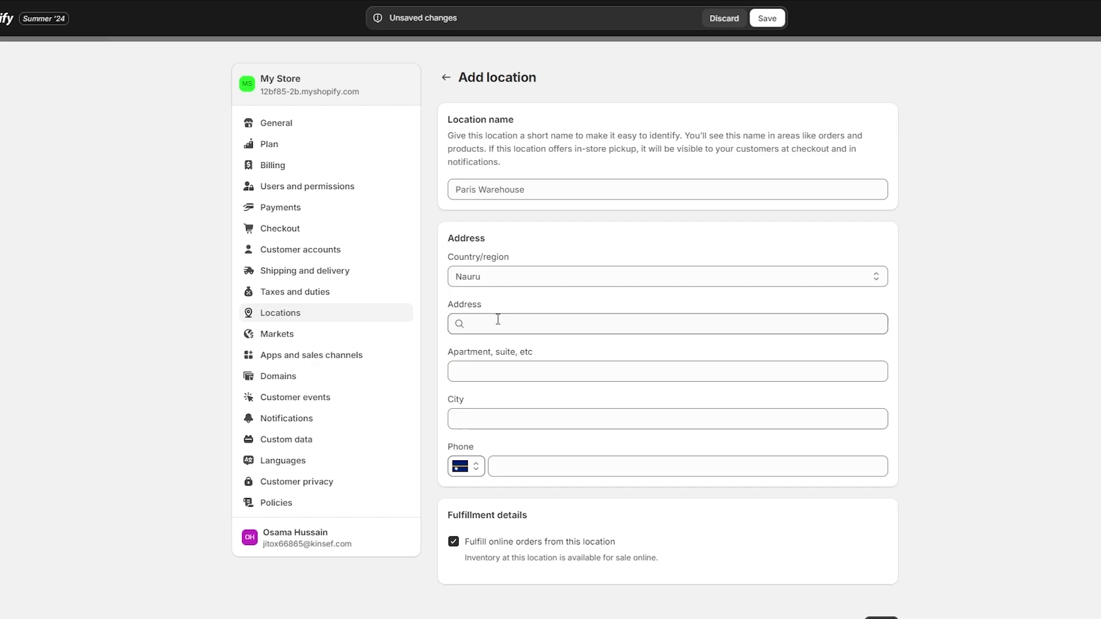
click(499, 277)
click(499, 359)
click(724, 17)
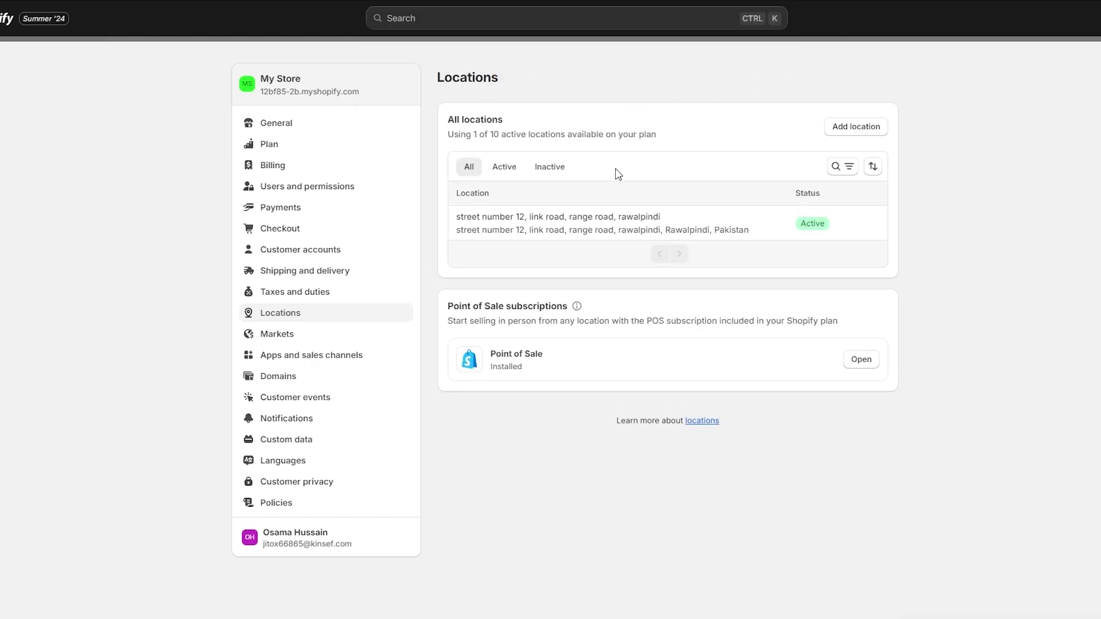
key(alt+Left)
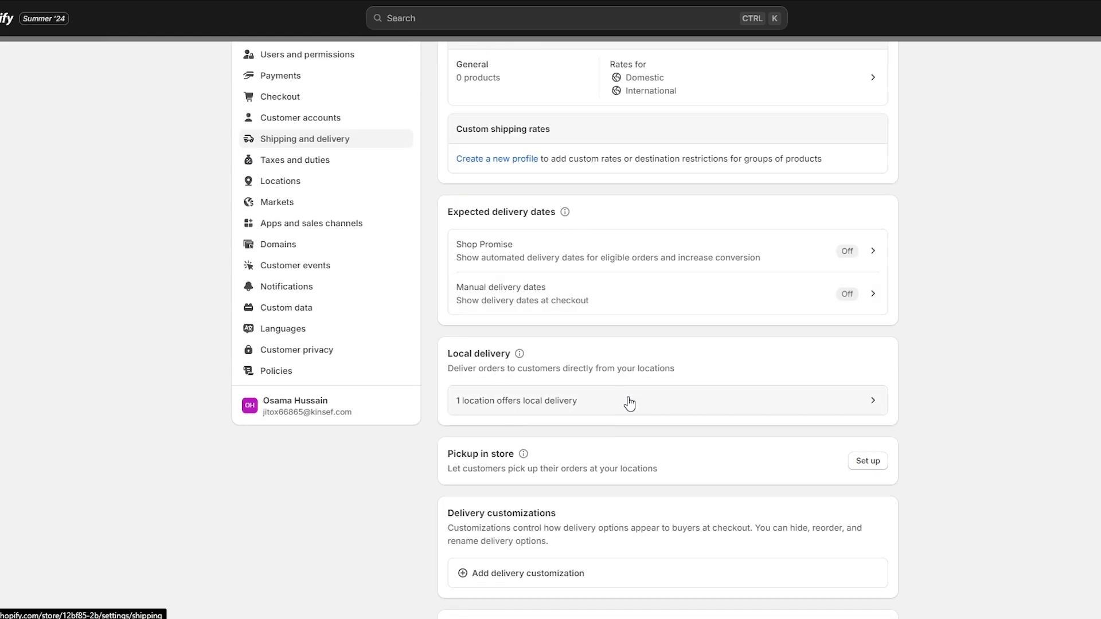
Step: Enable and save in-store pickup for the store's location, then return to Shipping and delivery
scroll(511, 275, down, 3)
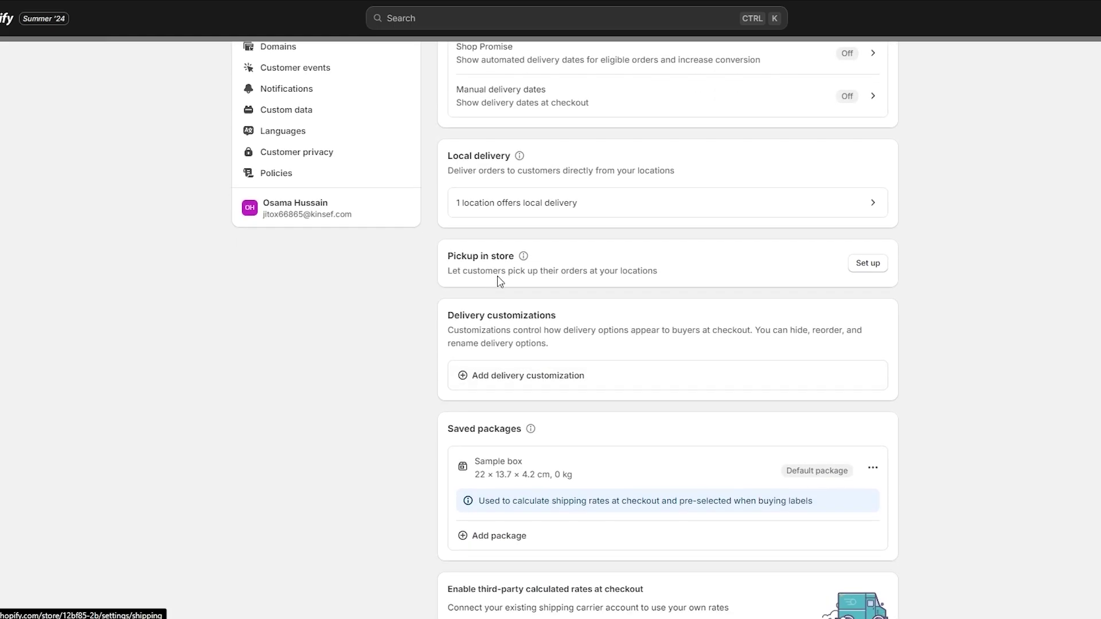
click(867, 265)
click(779, 208)
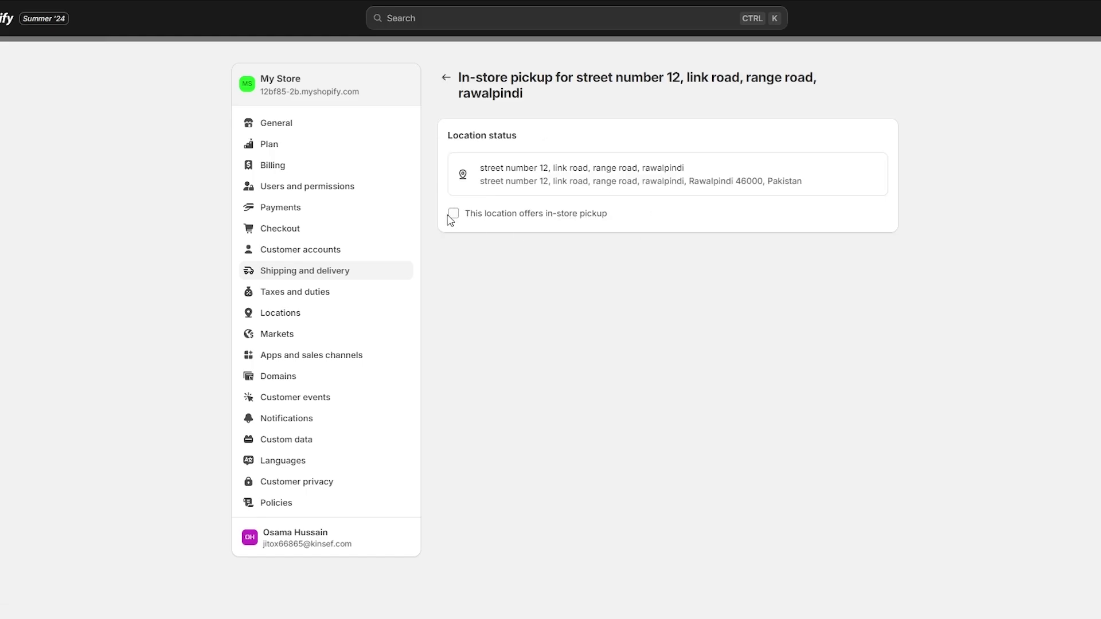
click(453, 213)
click(757, 22)
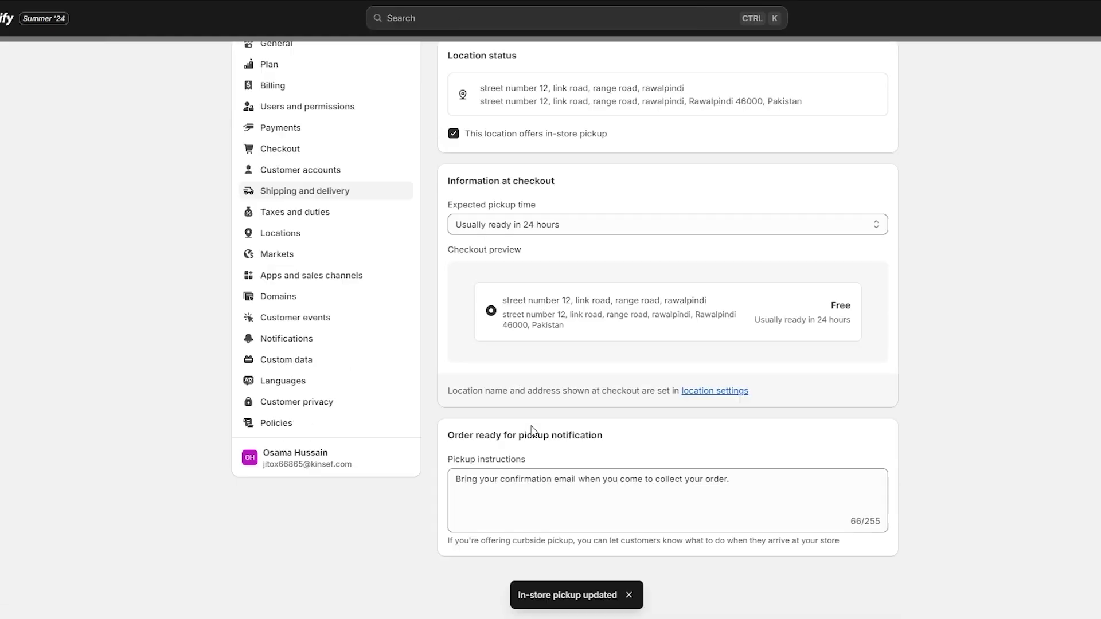
click(446, 78)
click(446, 78)
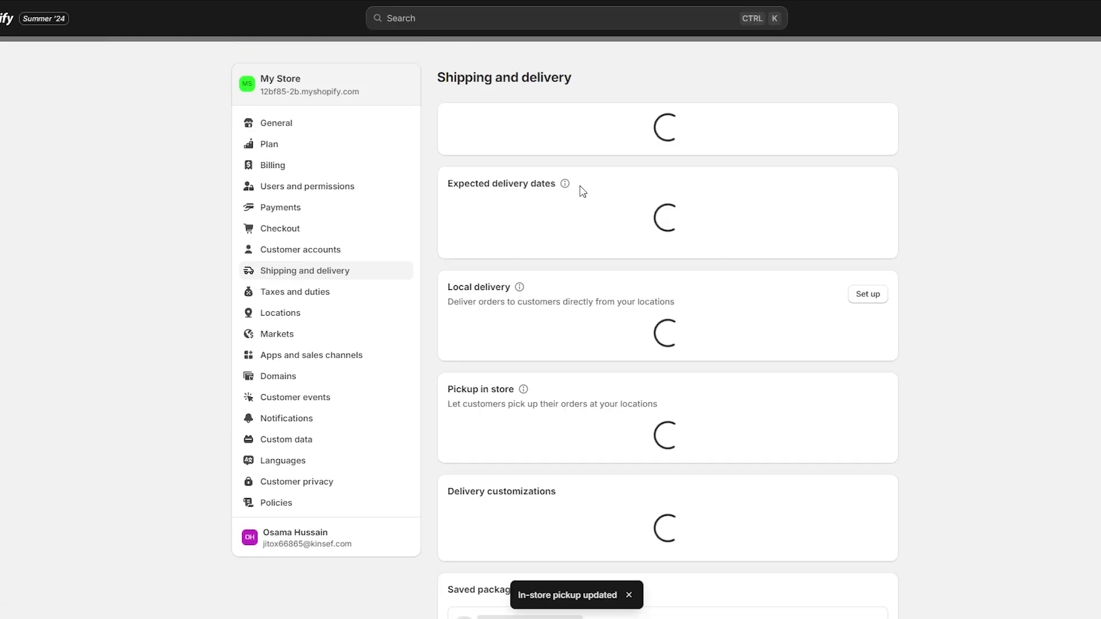
scroll(493, 390, down, 6)
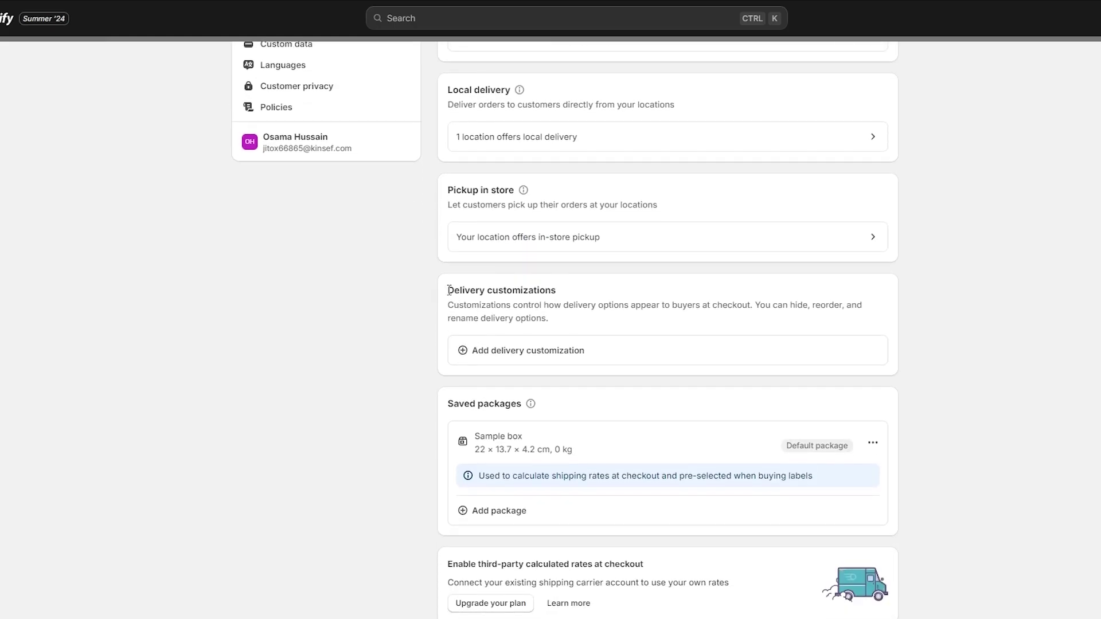
drag(447, 290, 583, 293)
click(462, 337)
drag(464, 302, 600, 326)
click(651, 333)
click(597, 325)
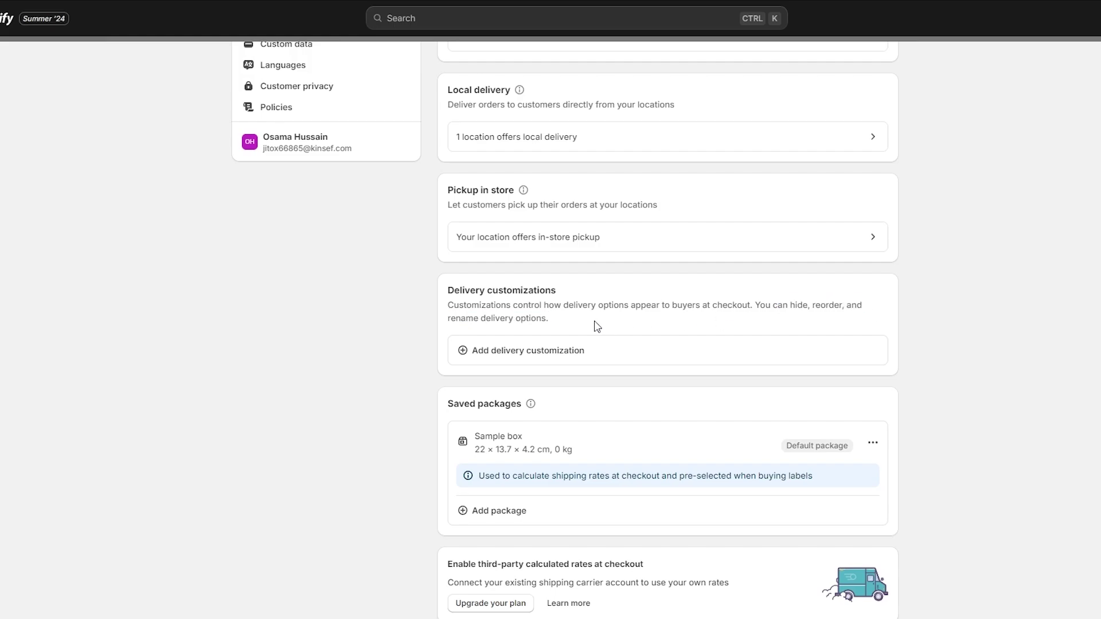
click(495, 352)
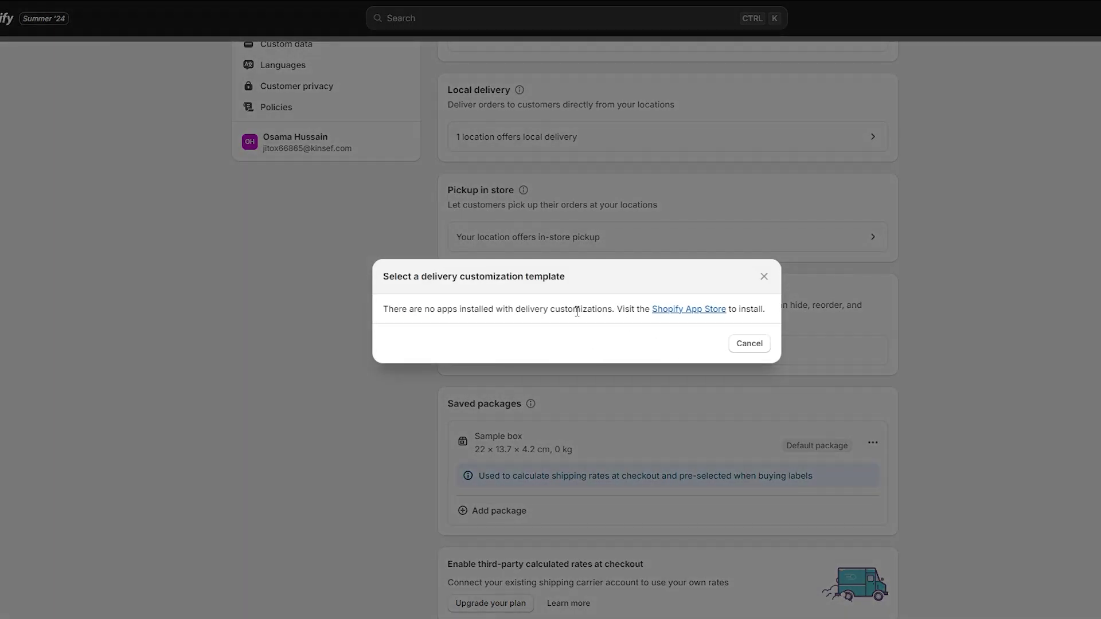
click(761, 279)
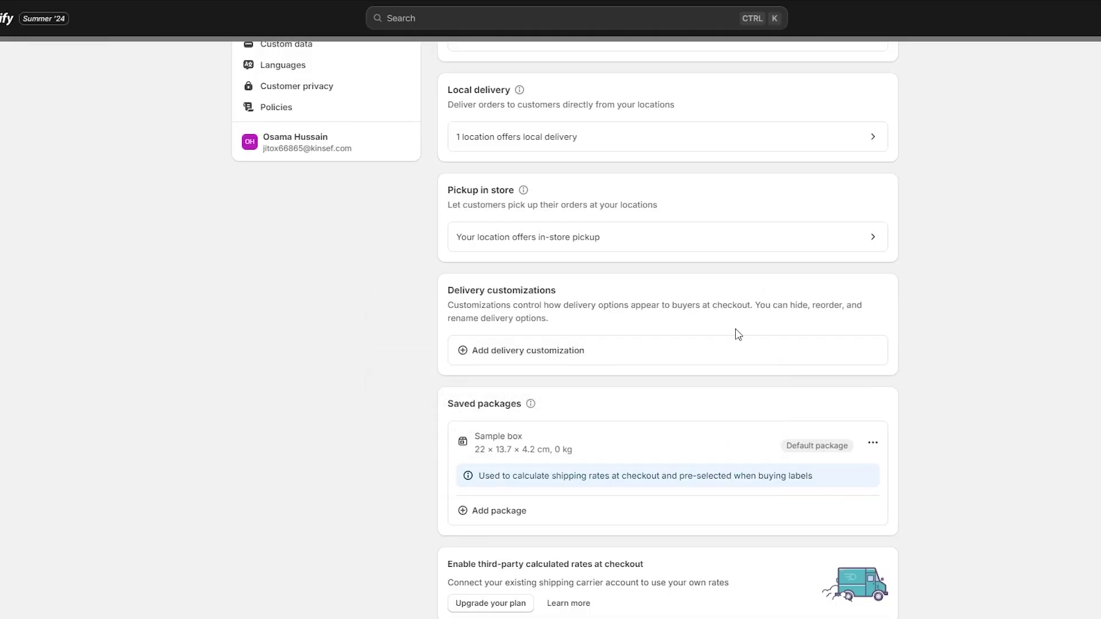
scroll(713, 369, down, 3)
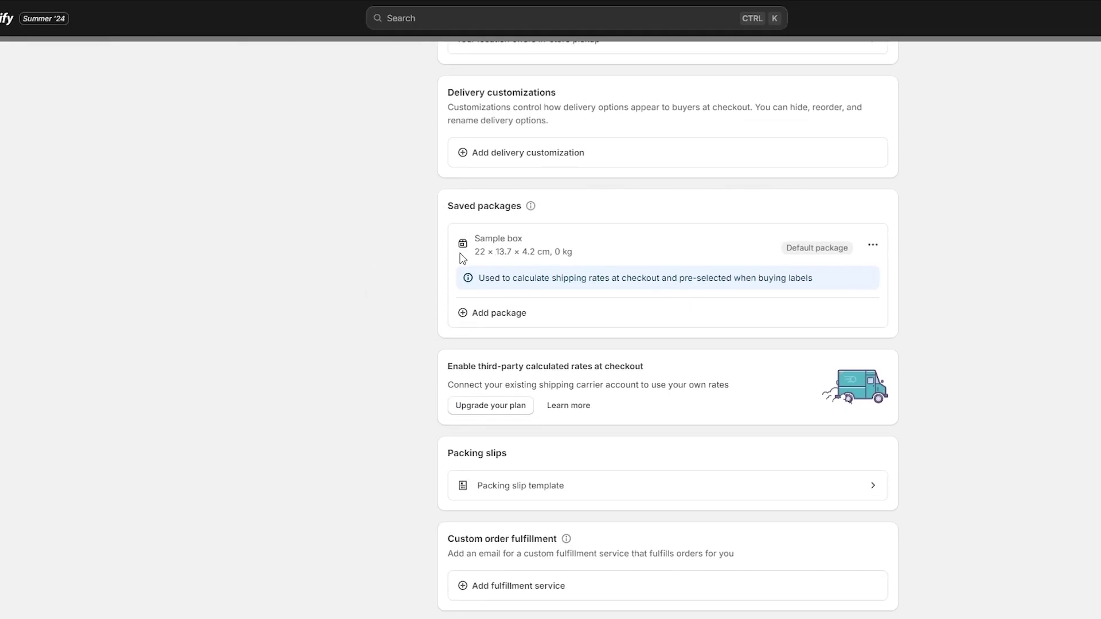
drag(479, 278, 764, 260)
click(816, 252)
drag(476, 252, 542, 253)
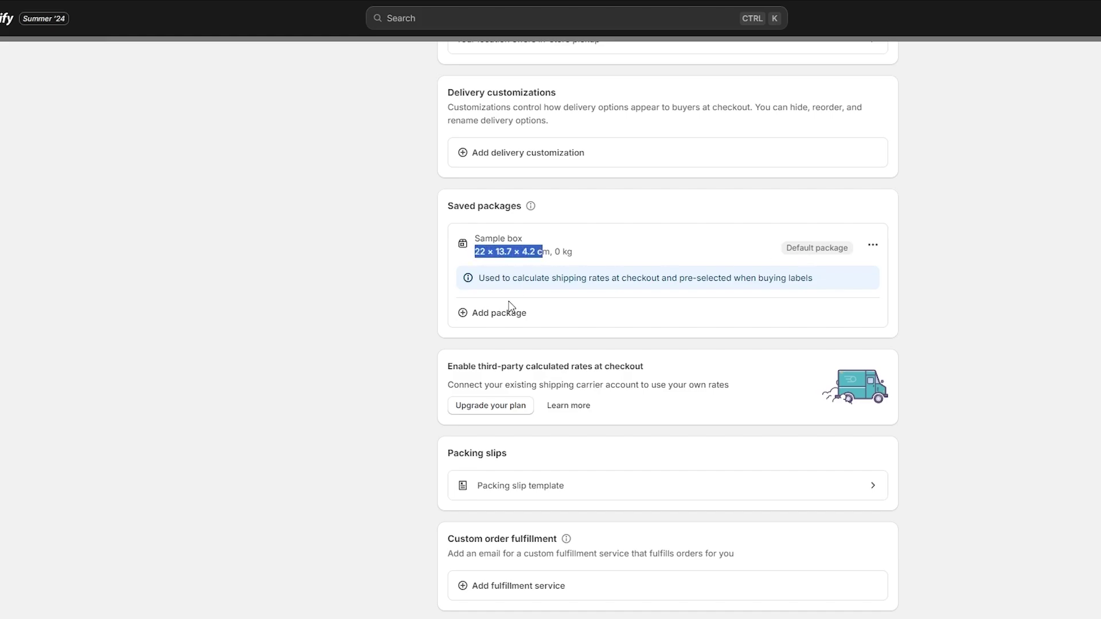
scroll(502, 315, down, 1)
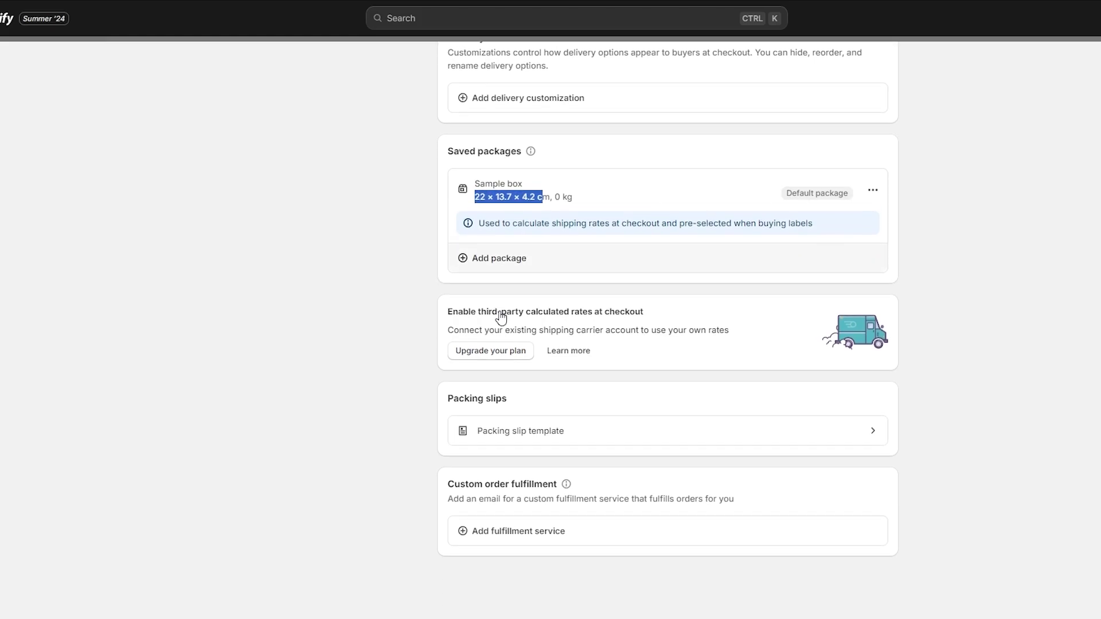
scroll(518, 481, up, 12)
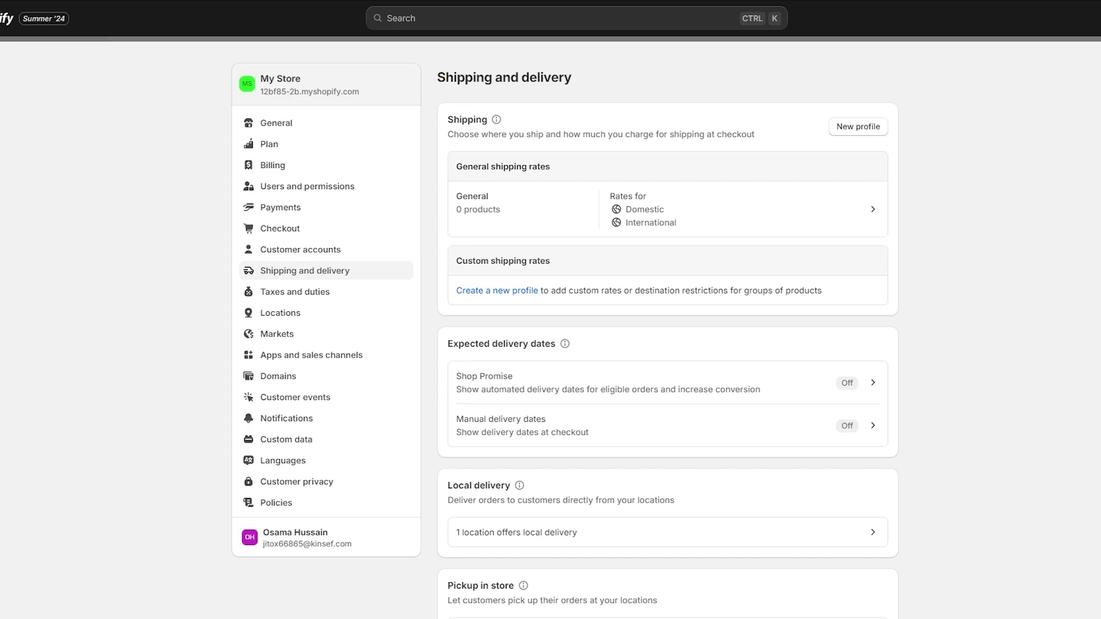
Step: Create a new draft order from Orders and add Sample Product to it
key(Escape)
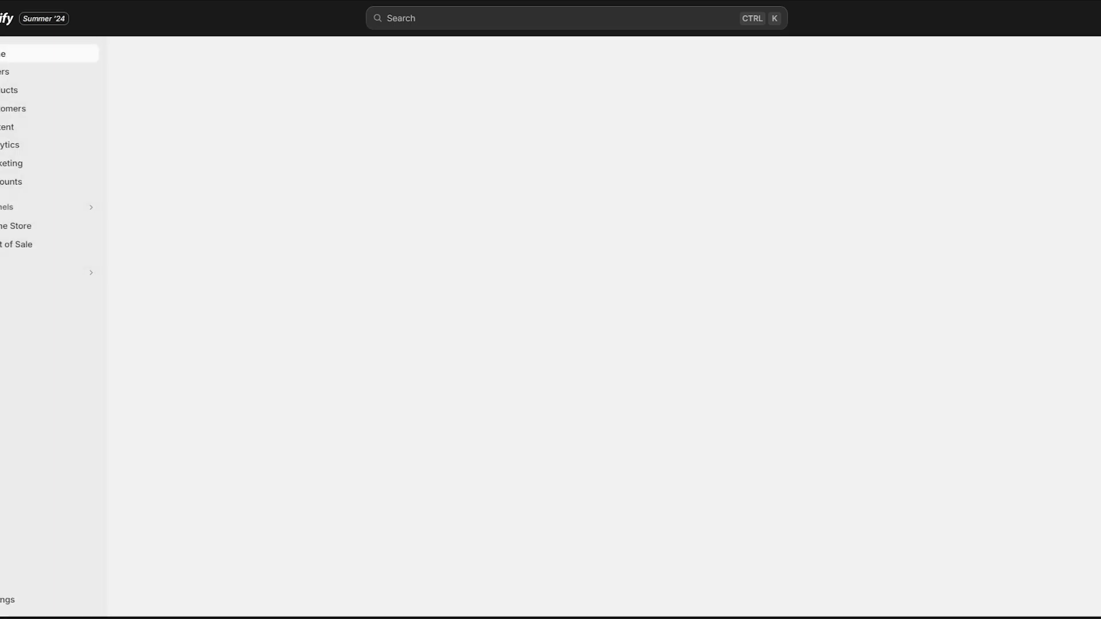
click(43, 100)
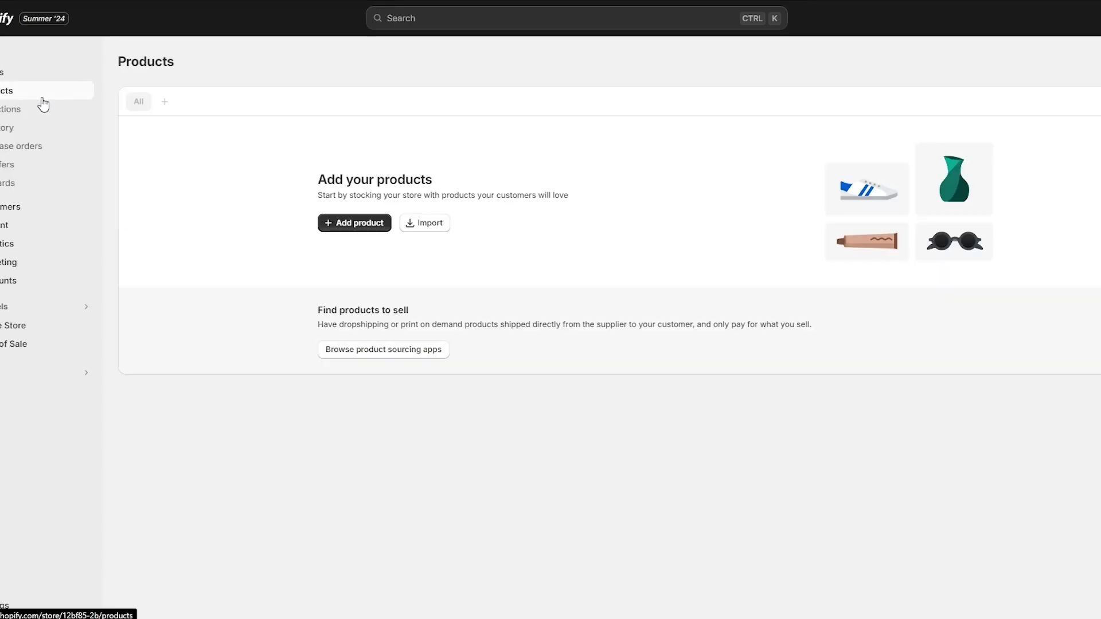
click(25, 73)
click(652, 318)
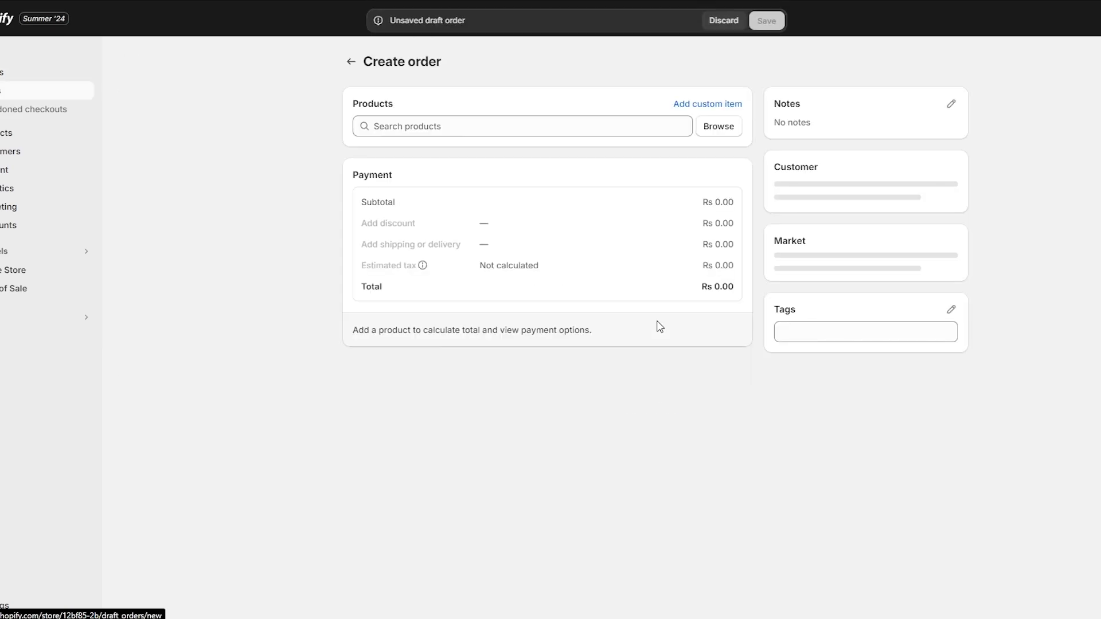
click(491, 129)
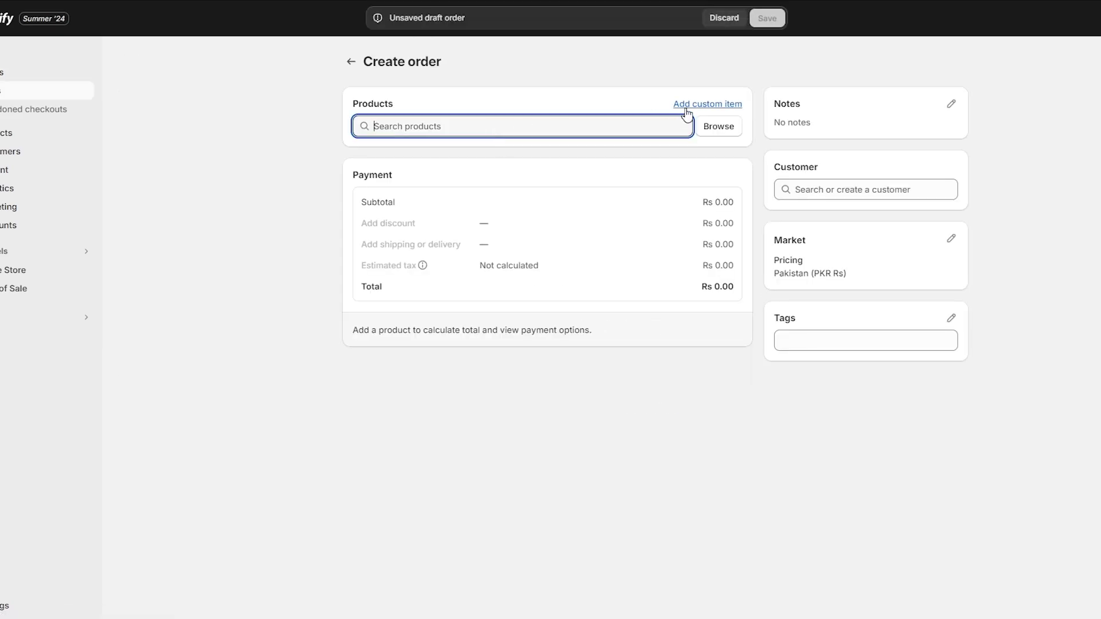
click(712, 394)
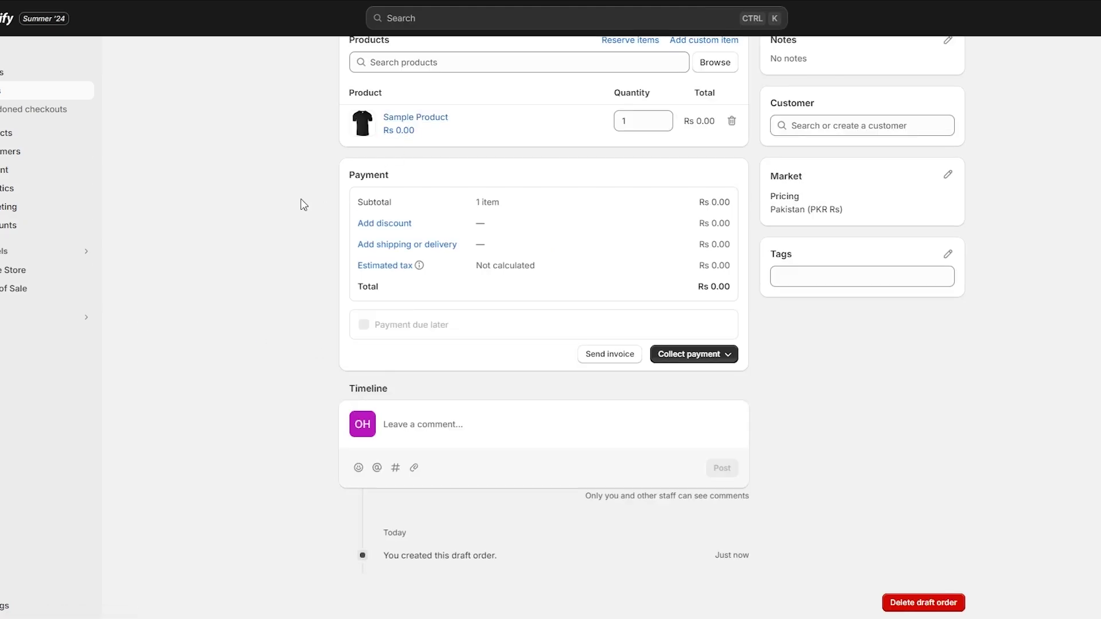
Step: Switch back to the Shipping and delivery settings tab and scroll toward Packing slips
scroll(674, 331, up, 2)
scroll(660, 310, down, 1)
scroll(643, 414, up, 1)
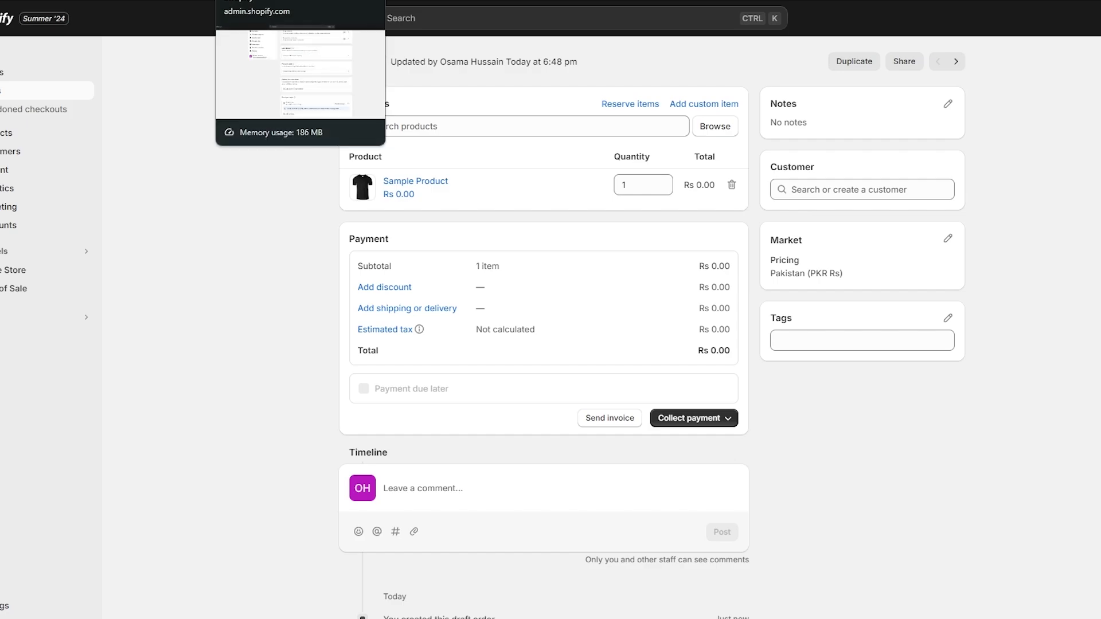
click(301, 1)
scroll(660, 333, down, 6)
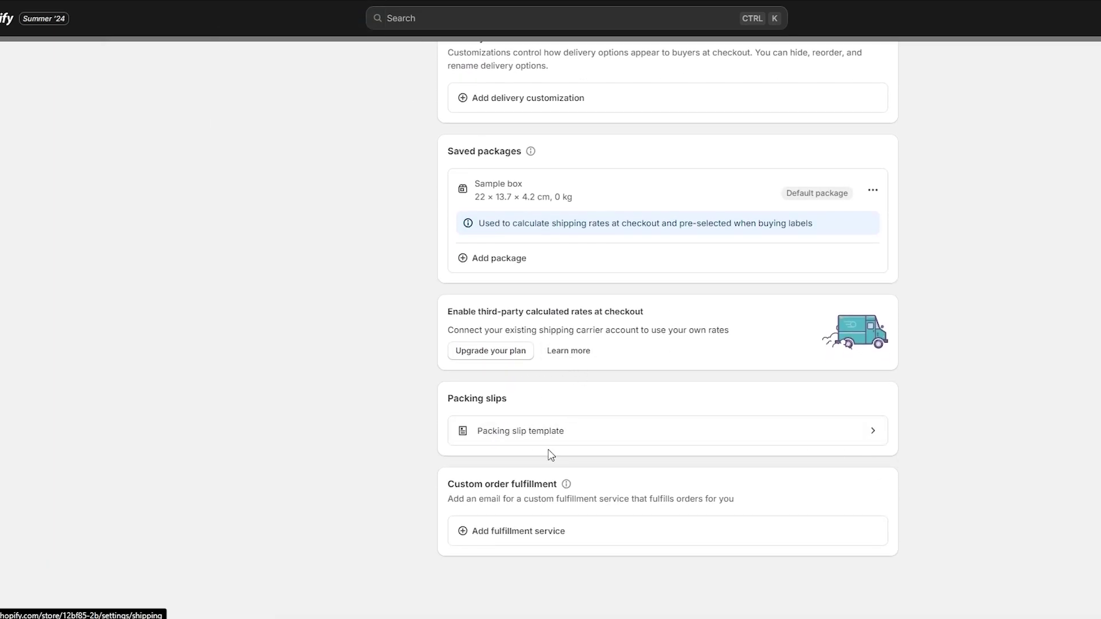
click(516, 432)
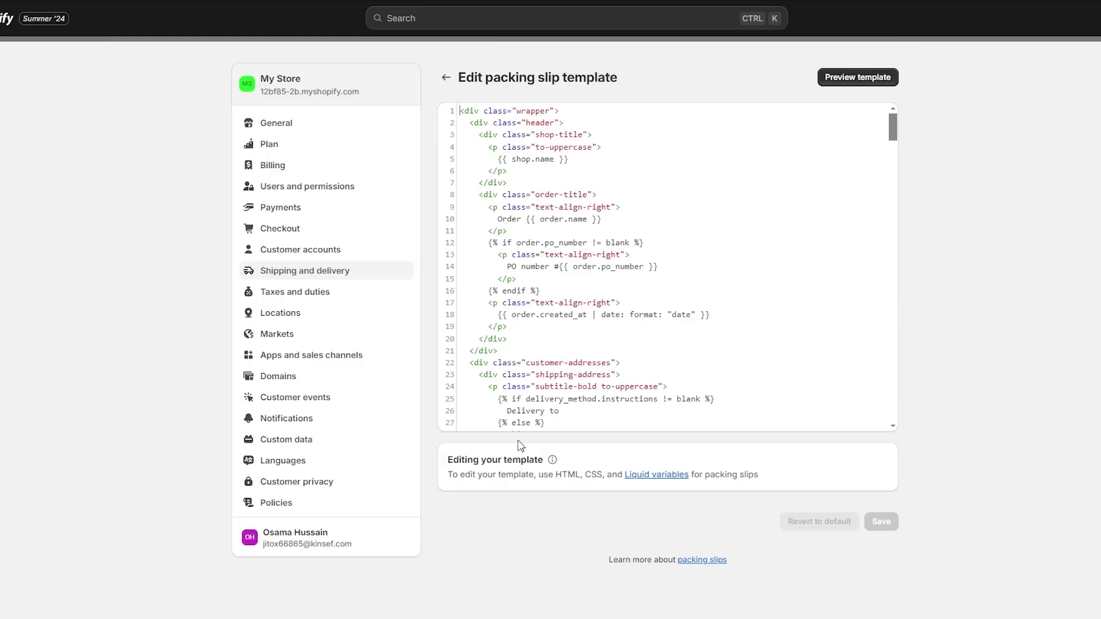
scroll(631, 344, down, 12)
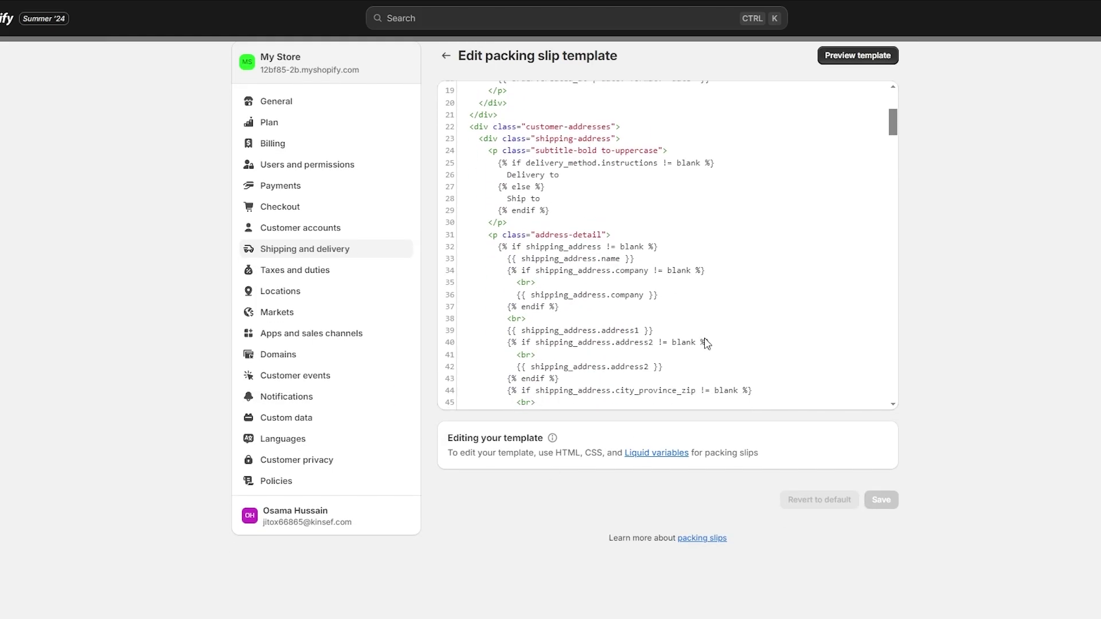
scroll(706, 343, down, 15)
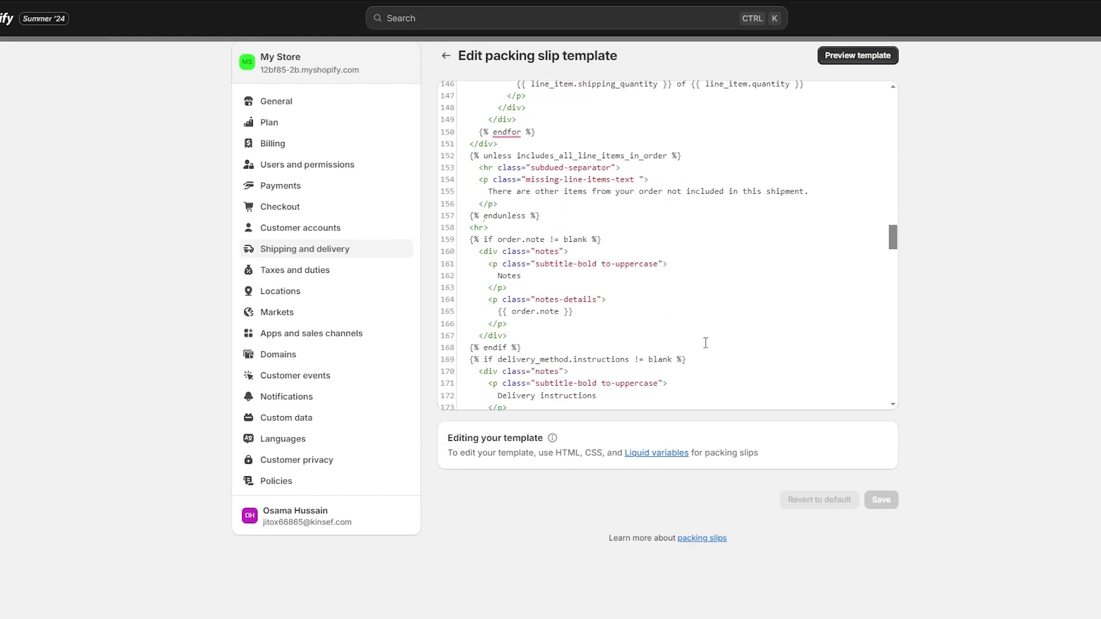
key(alt+Left)
scroll(568, 533, down, 11)
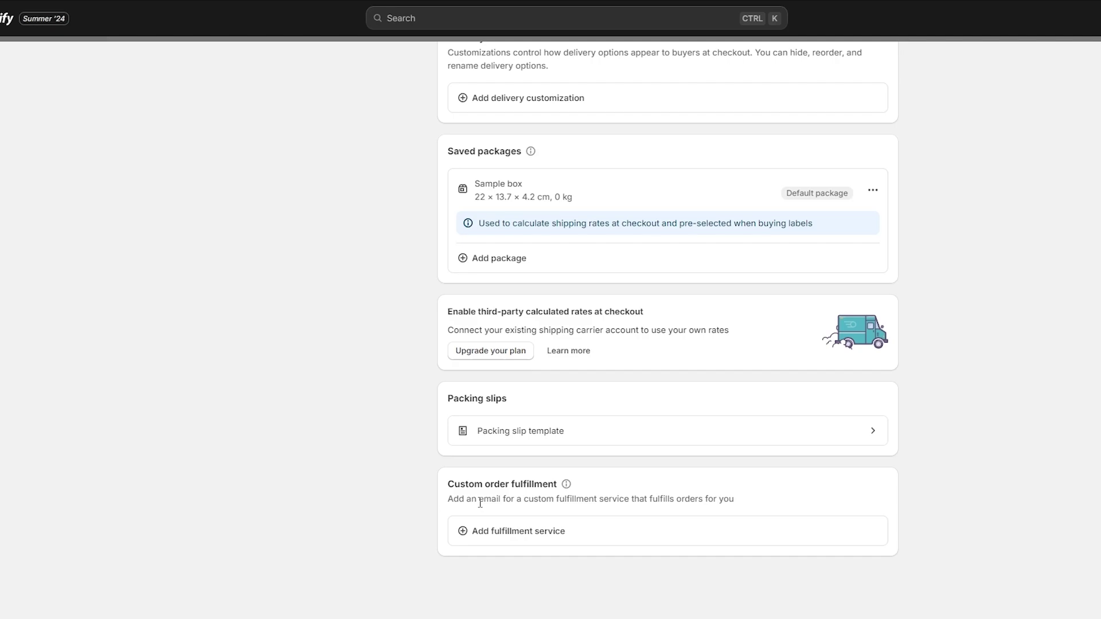
drag(479, 499, 625, 514)
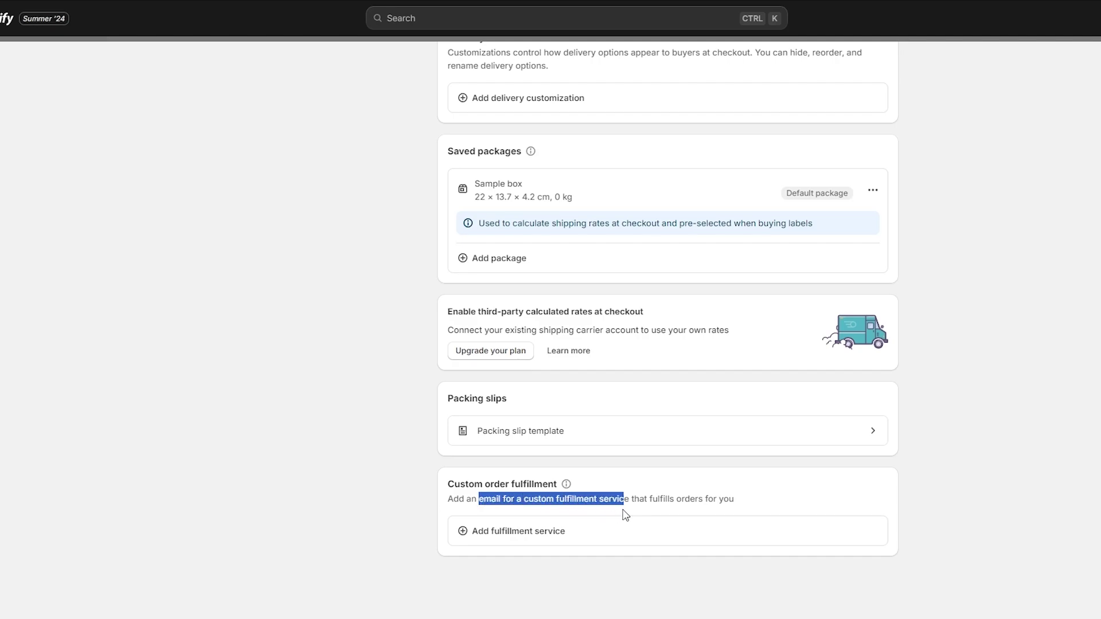
click(641, 544)
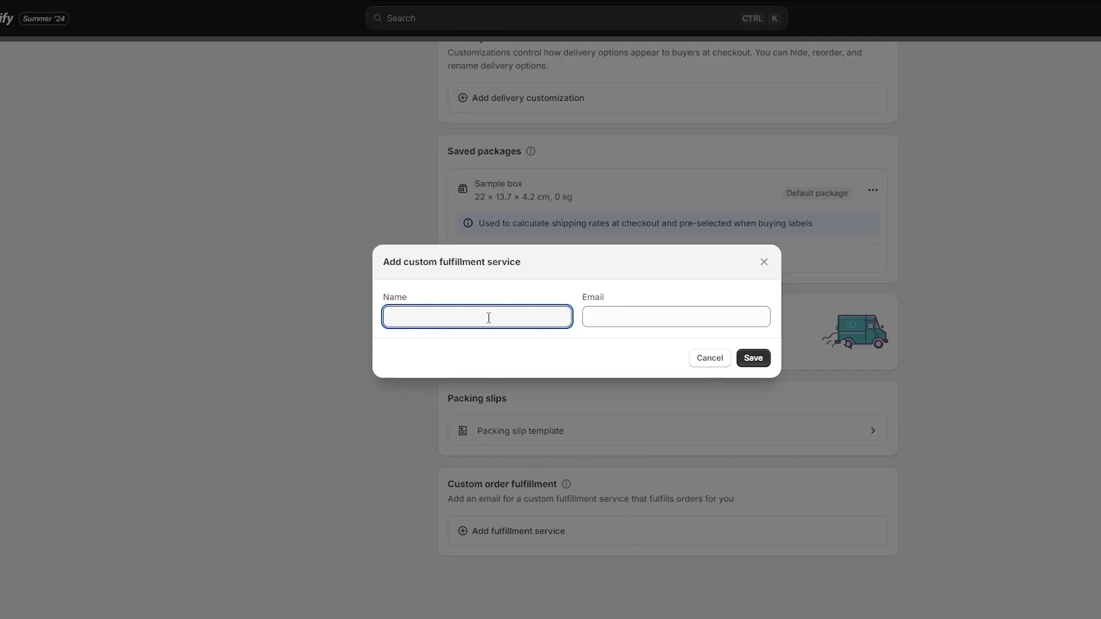
click(679, 316)
click(764, 262)
scroll(1023, 498, up, 10)
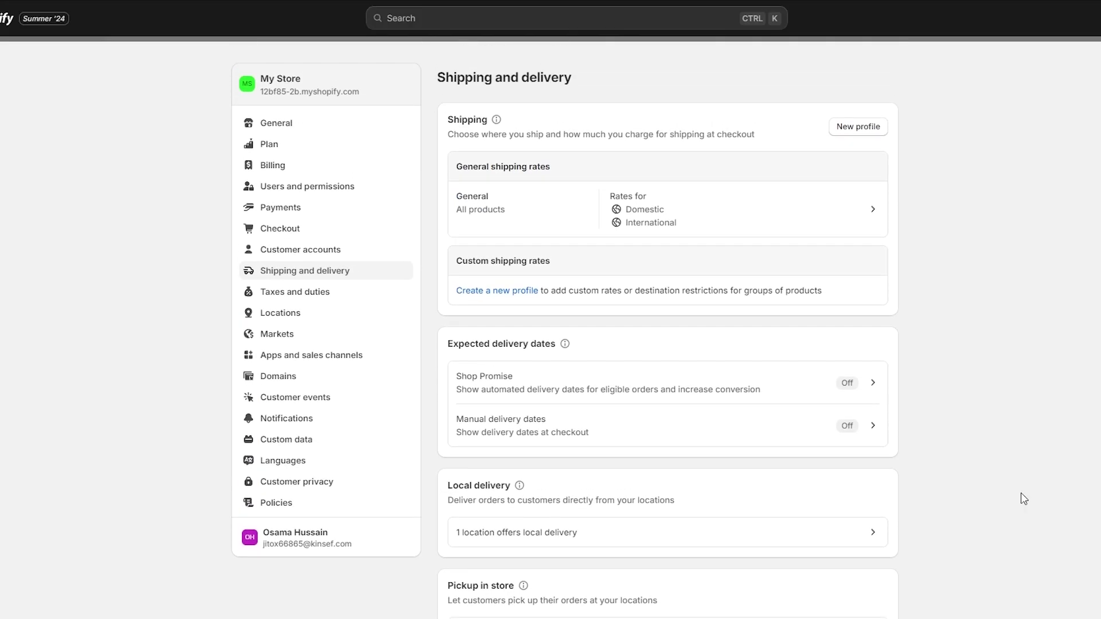
scroll(1025, 499, down, 3)
scroll(1024, 500, up, 3)
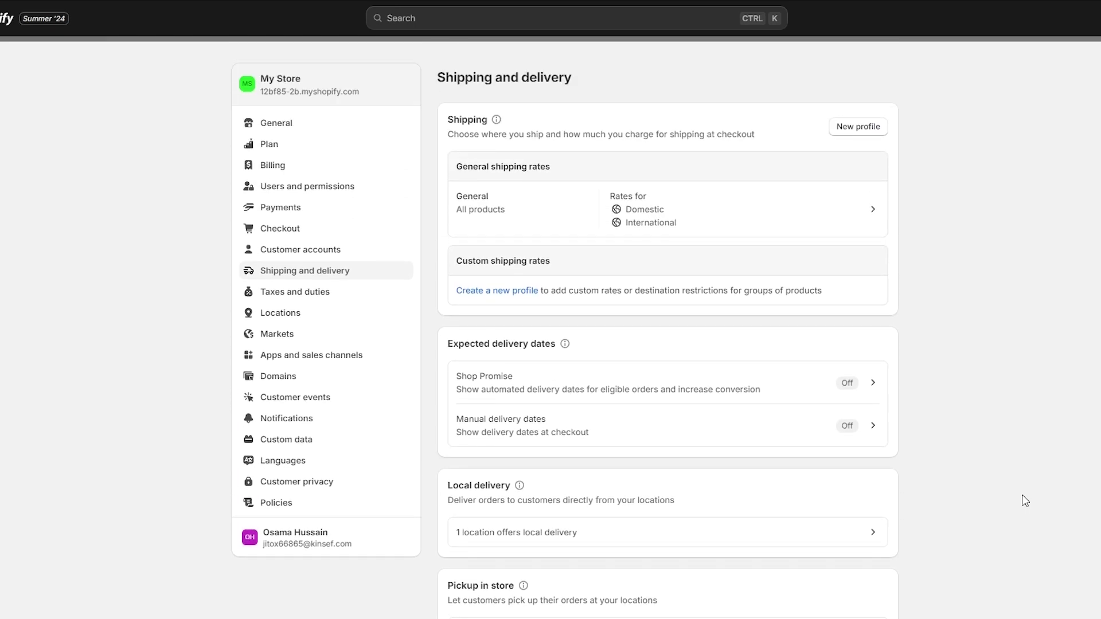